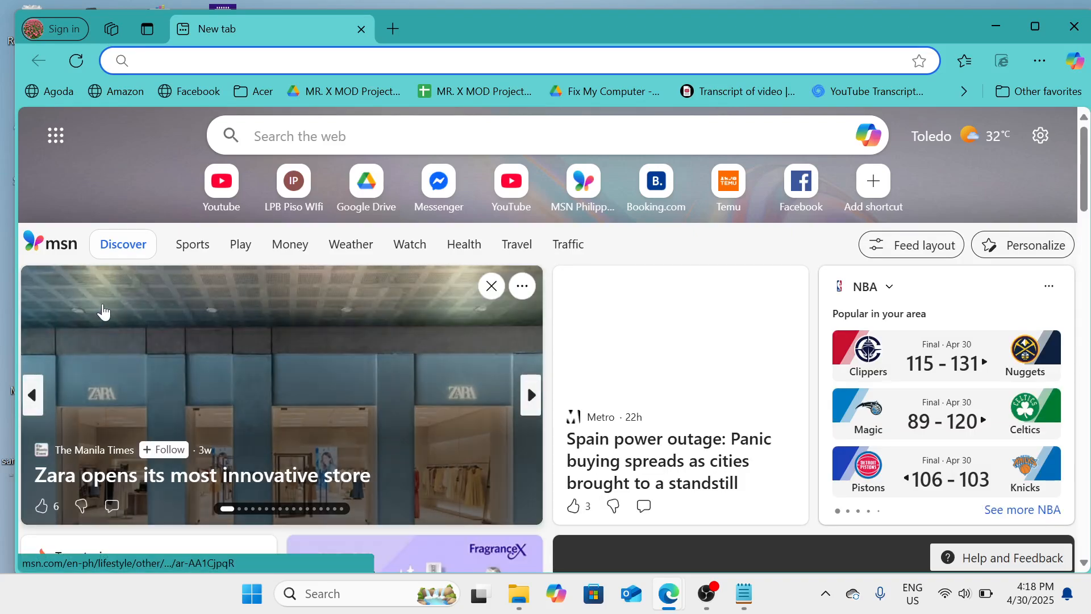
# Go to google.com and maximize the browser window
pyautogui.write('goog')
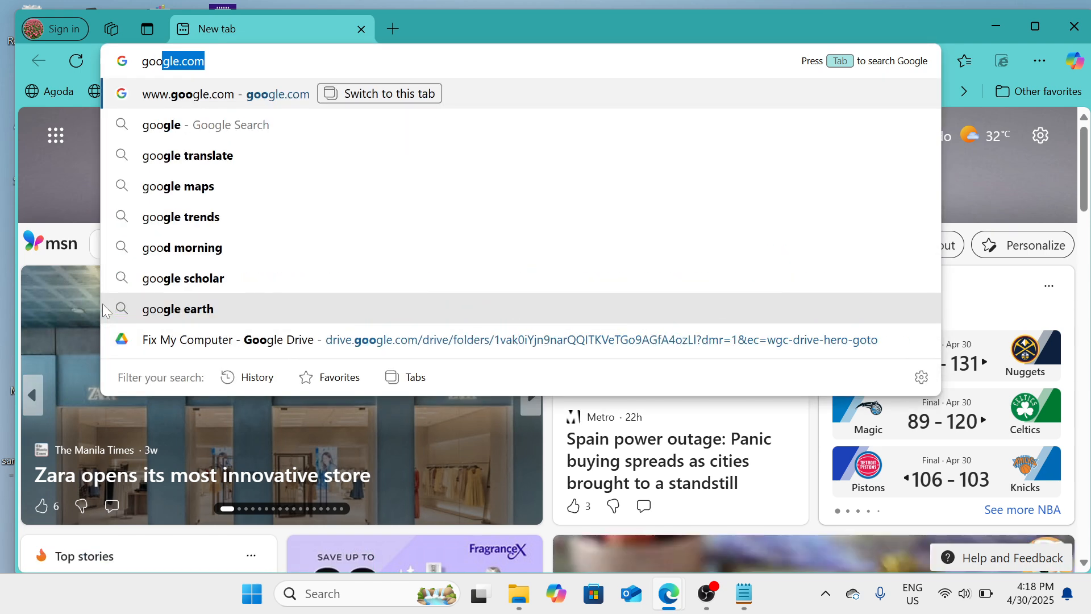
pyautogui.write('le')
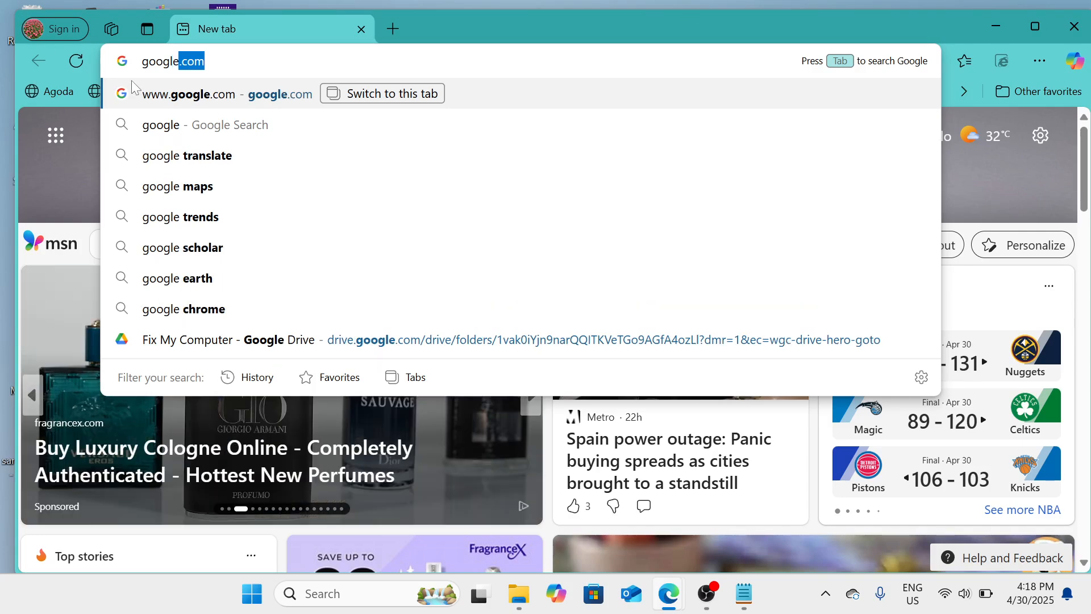
pyautogui.click(169, 95)
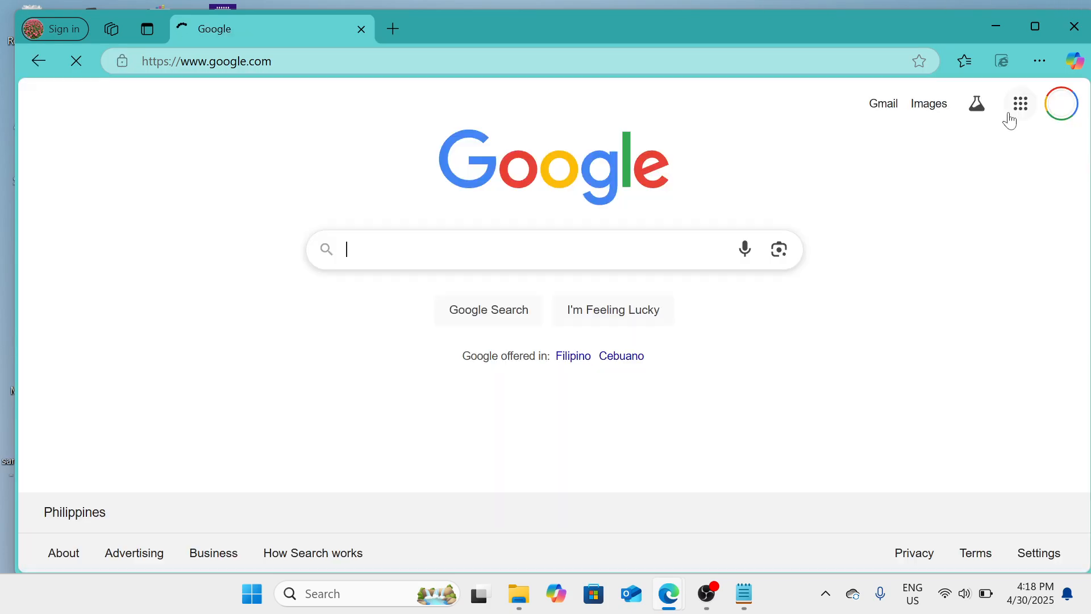
pyautogui.click(1034, 30)
pyautogui.moveTo(1033, 29)
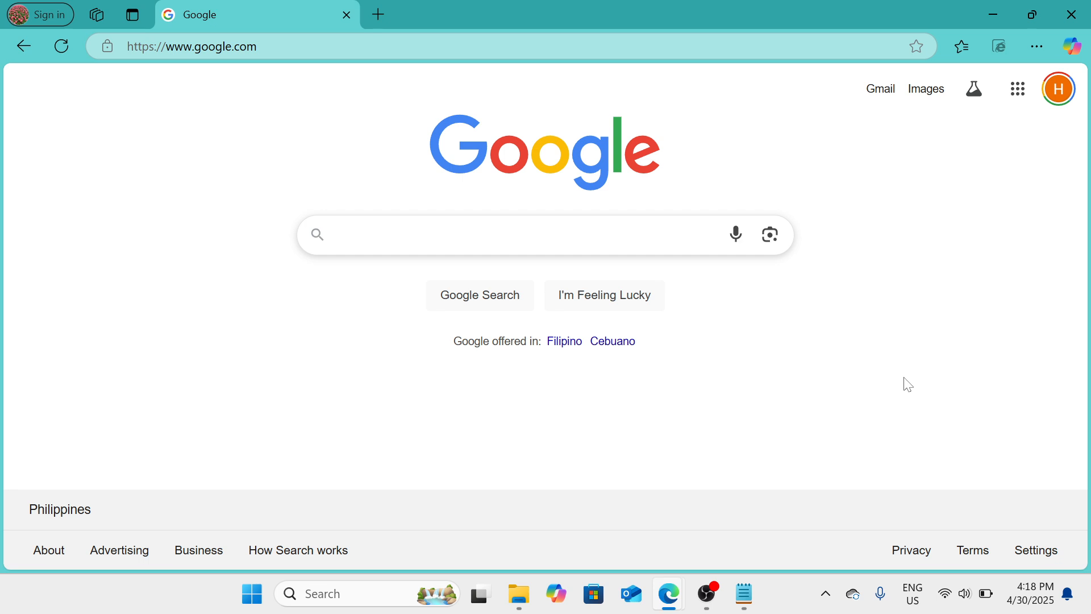
# Open Google Forms from the list of Google apps and start a new blank form
pyautogui.click(1020, 104)
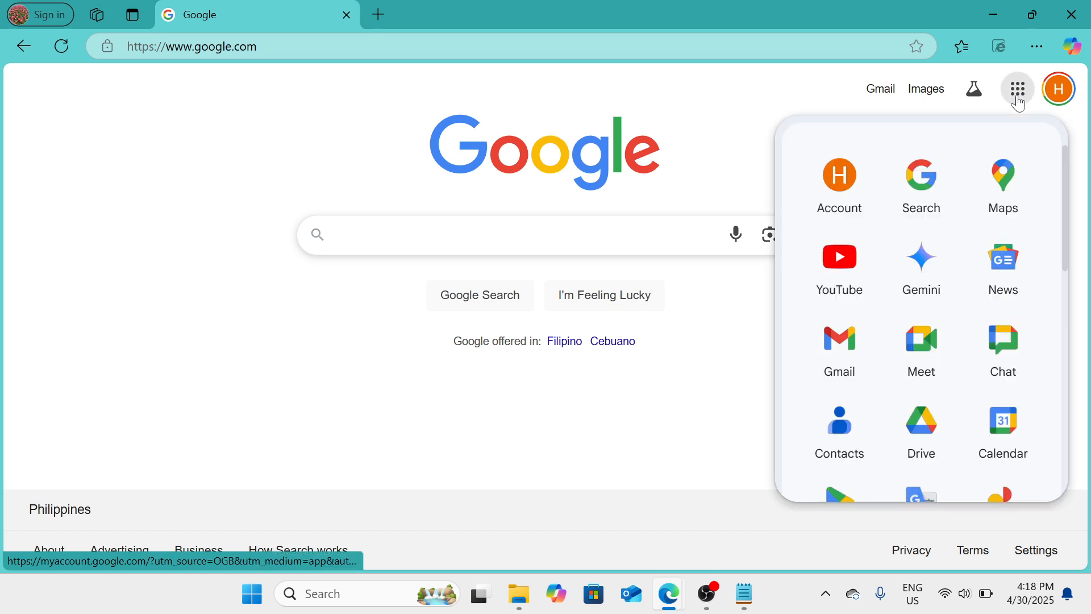
pyautogui.scroll(-3, 937, 413)
pyautogui.scroll(-5, 941, 412)
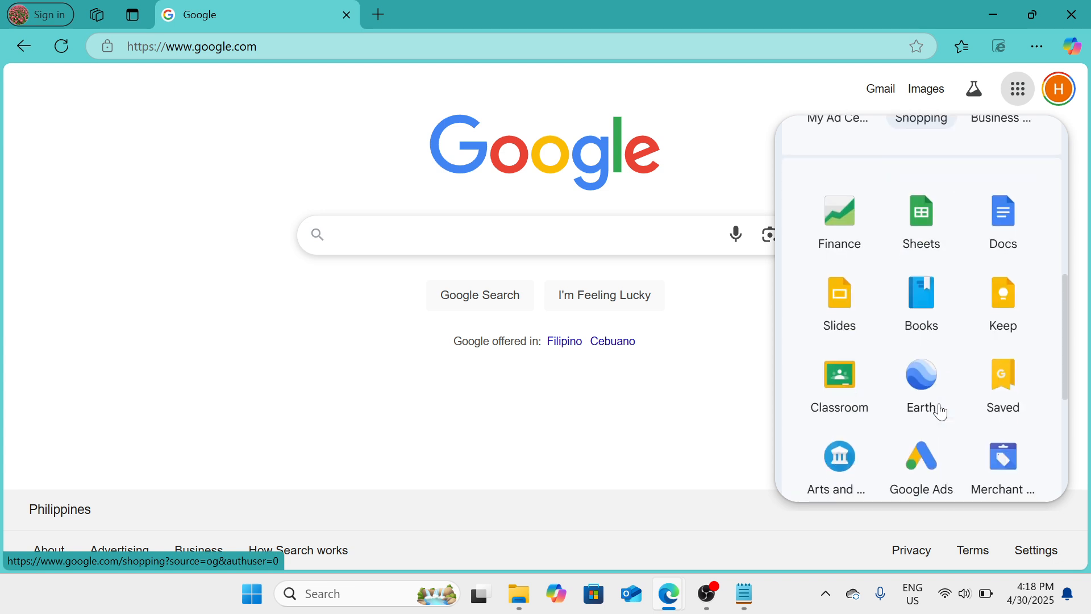
pyautogui.scroll(1, 943, 410)
pyautogui.scroll(1, 943, 411)
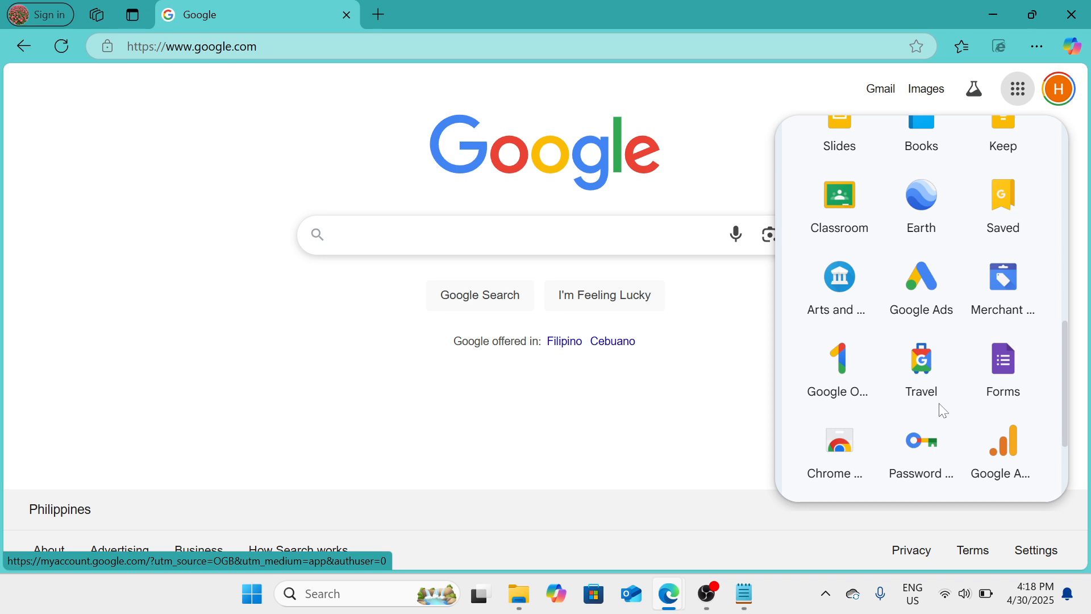
pyautogui.click(1020, 374)
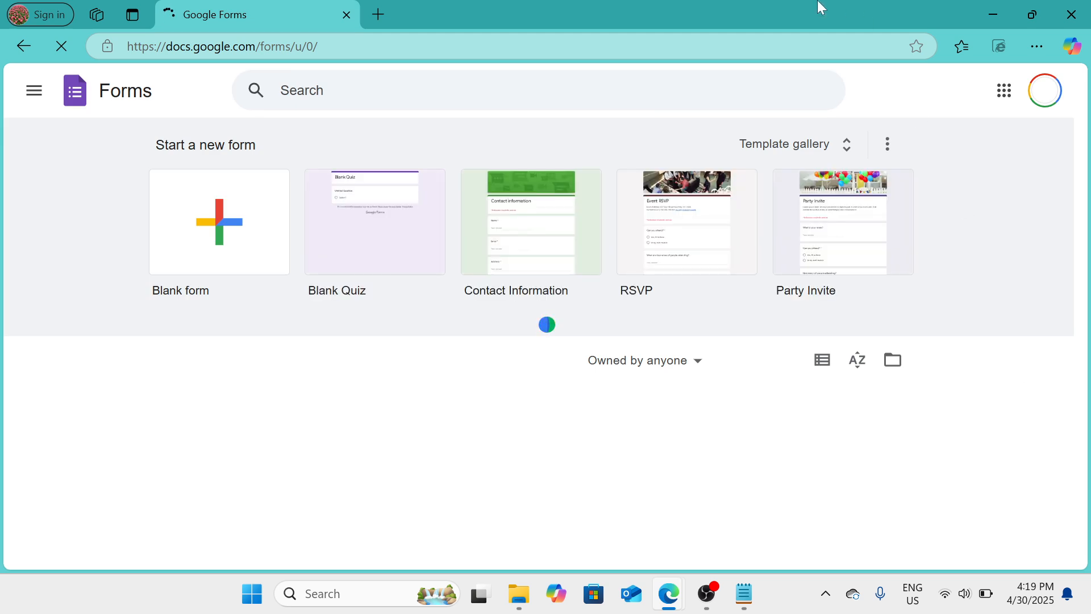
pyautogui.click(221, 248)
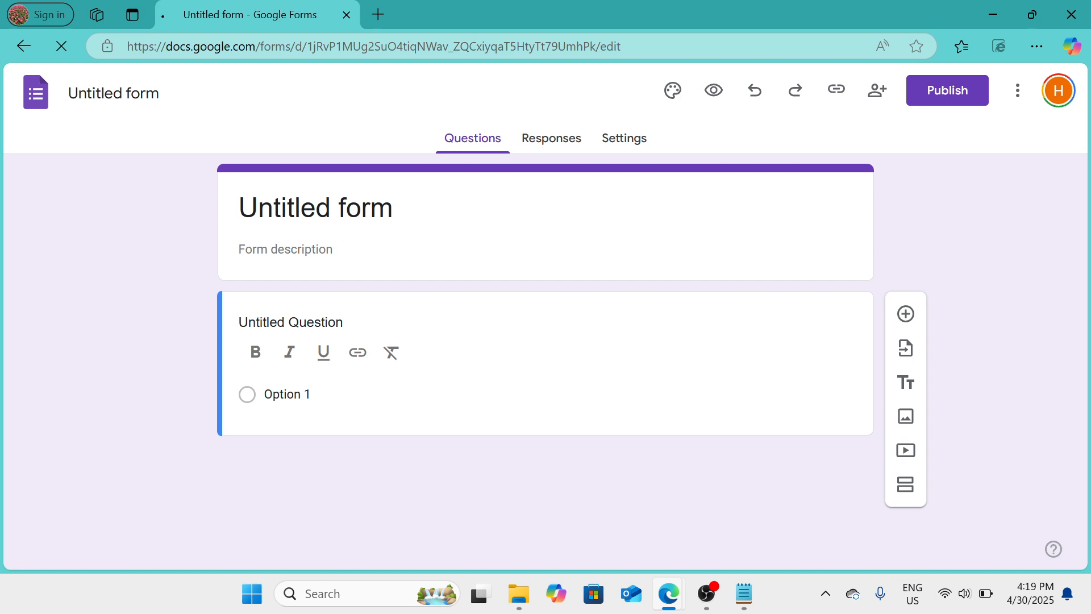
# Select the whole placeholder title in the form's header for editing
pyautogui.click(393, 208)
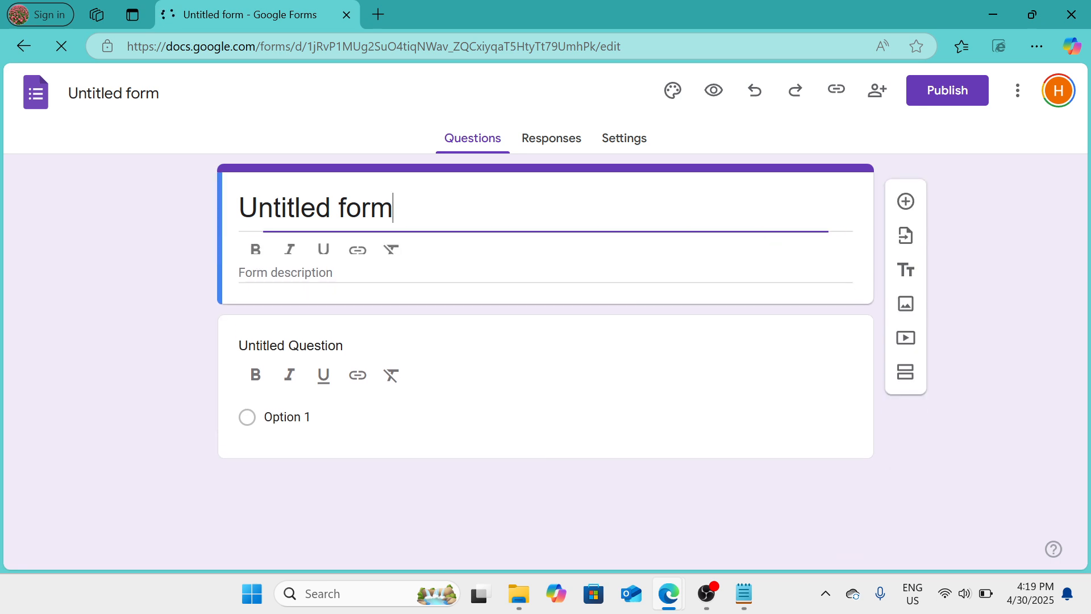
pyautogui.click(393, 208)
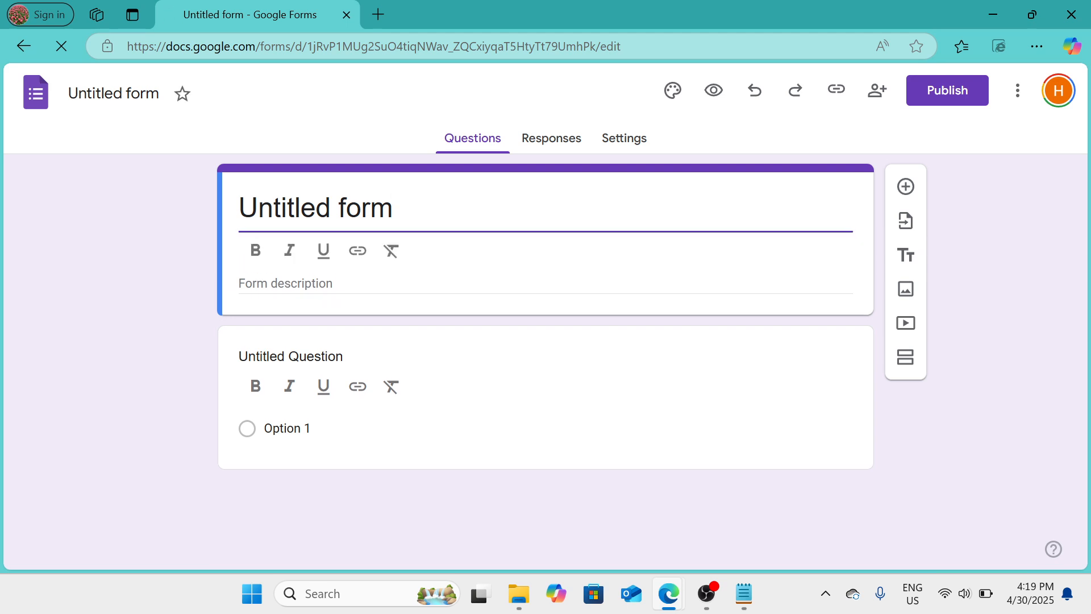
pyautogui.moveTo(393, 208); pyautogui.dragTo(233, 217)
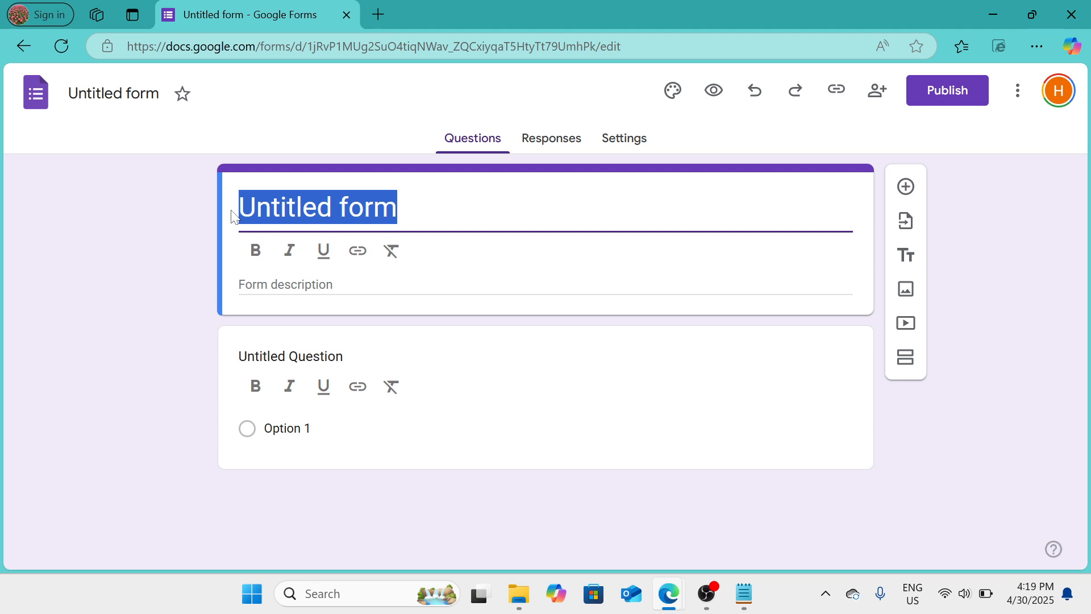
pyautogui.click(230, 211)
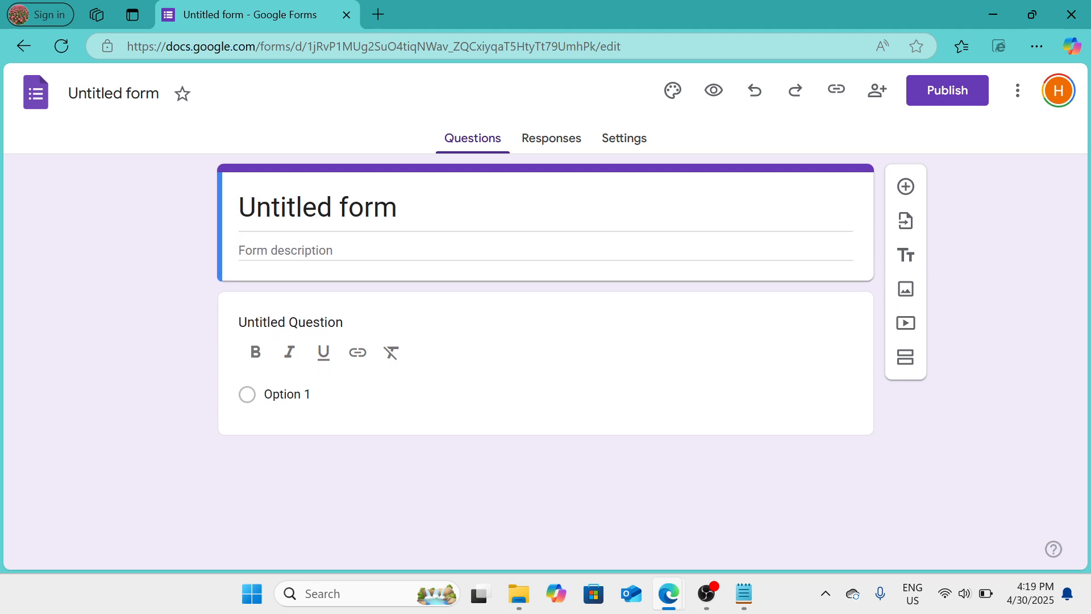
pyautogui.click(317, 208)
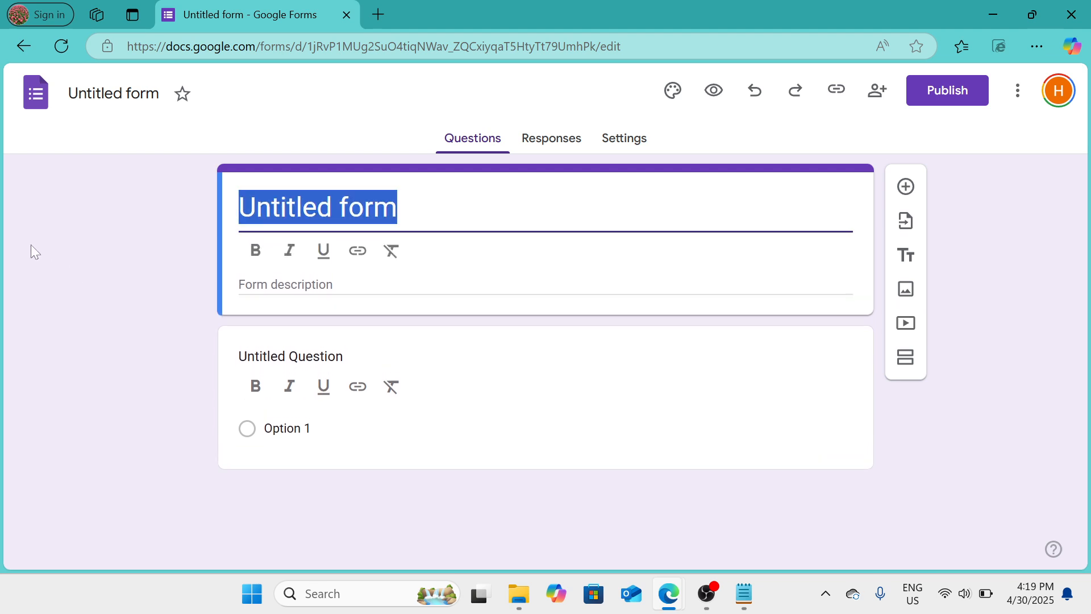
pyautogui.write('Eve')
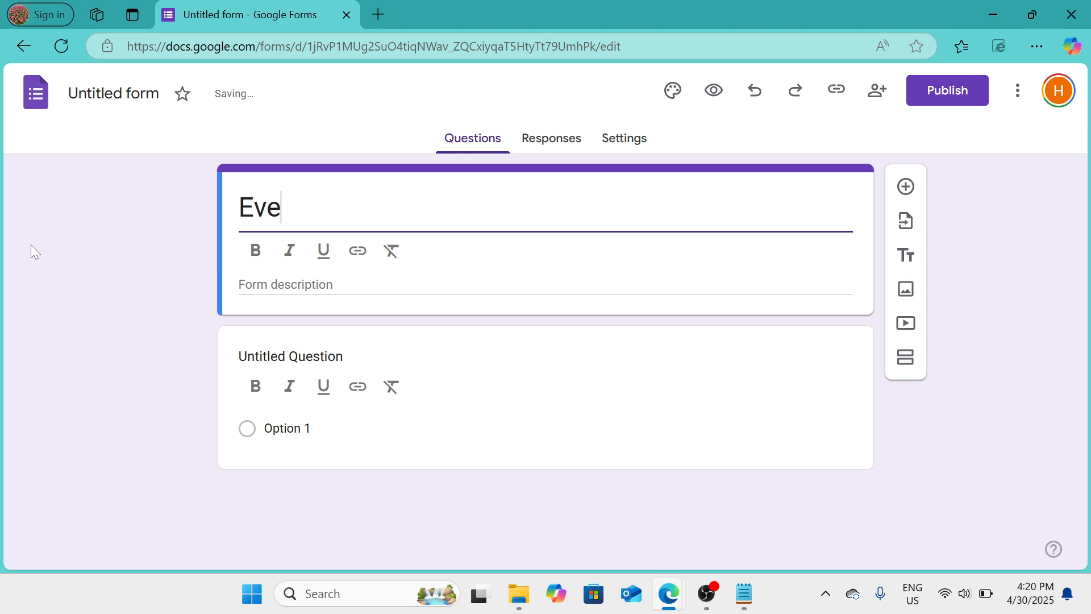
pyautogui.press('BackSpace')
pyautogui.press('BackSpace')
pyautogui.press('BackSpace')
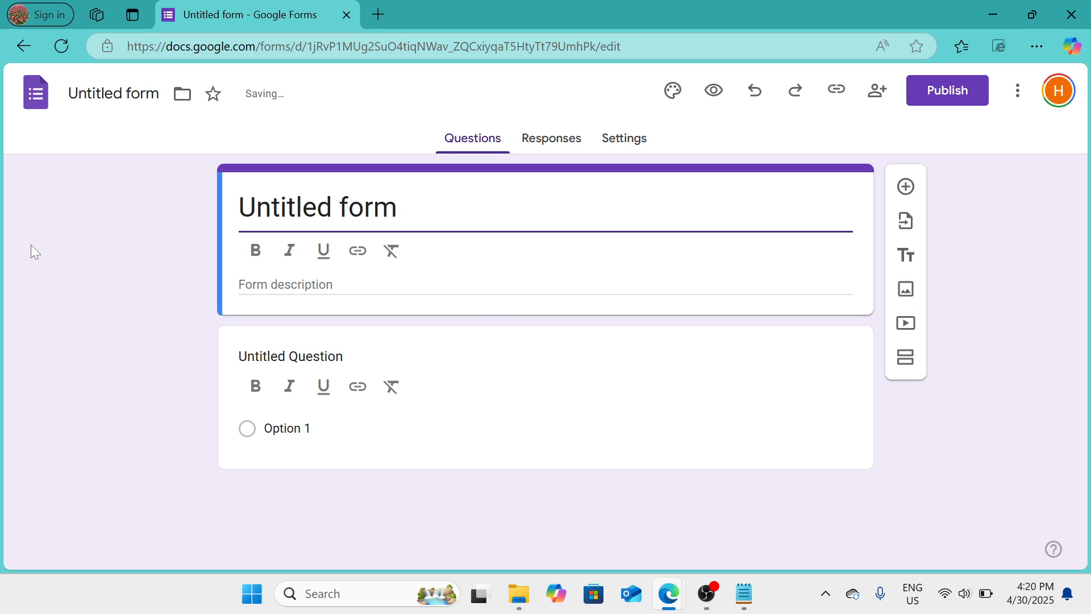
pyautogui.write('Tudent')
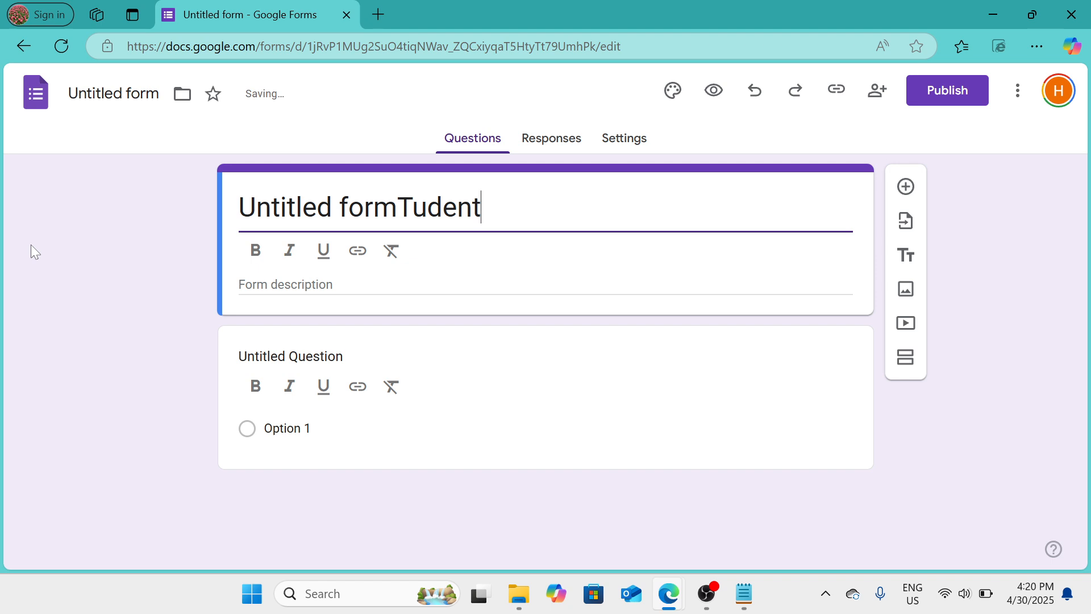
pyautogui.press('BackSpace')
pyautogui.press('BackSpace')
pyautogui.press('BackSpace')
pyautogui.press('BackSpace')
pyautogui.press('BackSpace')
pyautogui.press('BackSpace')
pyautogui.press('BackSpace')
pyautogui.press('BackSpace')
pyautogui.press('BackSpace')
pyautogui.press('BackSpace')
pyautogui.press('BackSpace')
pyautogui.press('BackSpace')
pyautogui.press('BackSpace')
pyautogui.press('BackSpace')
pyautogui.press('BackSpace')
pyautogui.press('BackSpace')
pyautogui.press('BackSpace')
pyautogui.press('BackSpace')
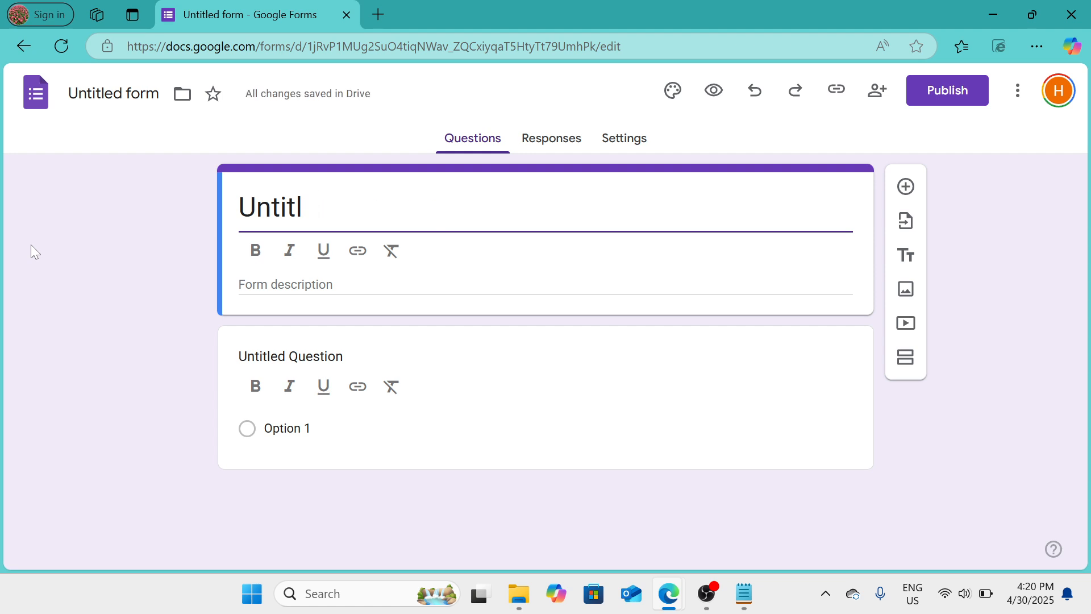
pyautogui.press('BackSpace')
pyautogui.hotkey('ctrl', 'z')
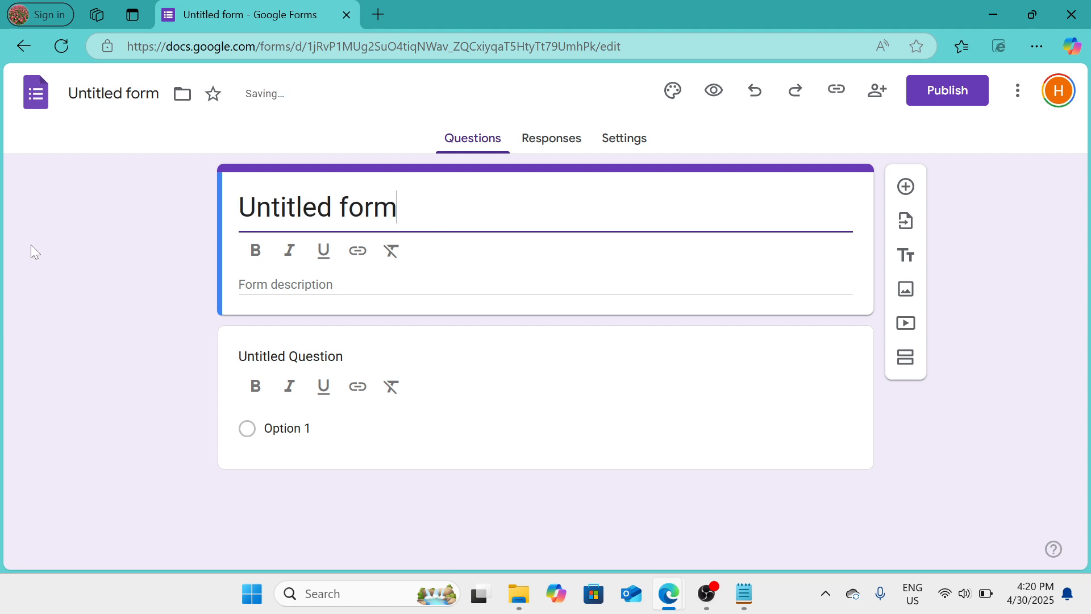
pyautogui.write('Stu')
pyautogui.press('BackSpace')
pyautogui.press('BackSpace')
pyautogui.press('BackSpace')
pyautogui.press('BackSpace')
pyautogui.press('BackSpace')
pyautogui.press('BackSpace')
pyautogui.press('BackSpace')
pyautogui.press('BackSpace')
pyautogui.press('BackSpace')
pyautogui.press('BackSpace')
pyautogui.press('BackSpace')
pyautogui.press('BackSpace')
pyautogui.press('BackSpace')
pyautogui.press('BackSpace')
pyautogui.press('BackSpace')
pyautogui.press('BackSpace')
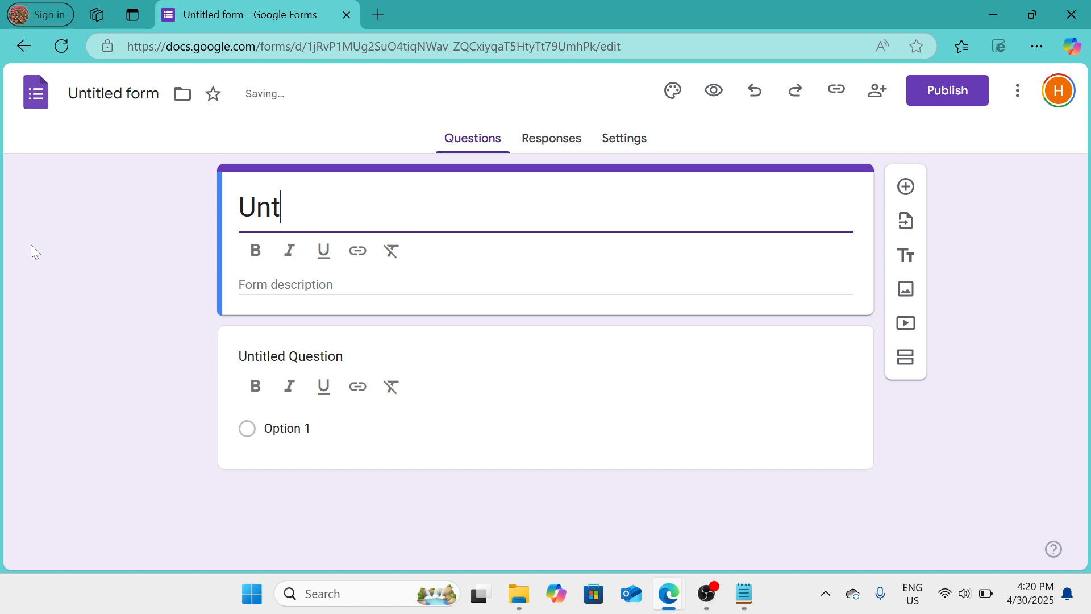
pyautogui.hotkey('ctrl', 'z')
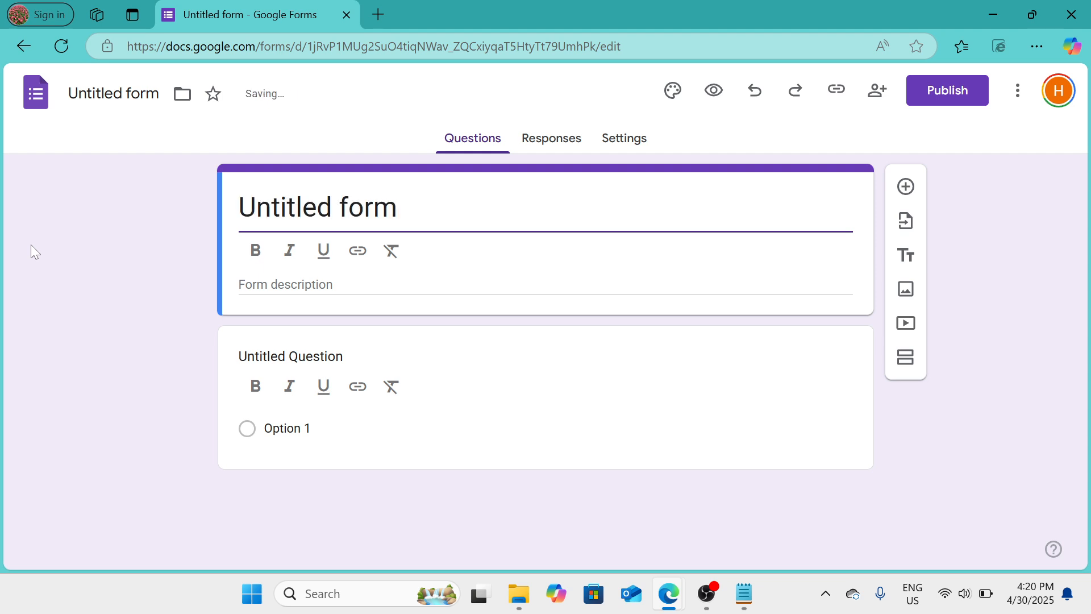
# Replace the placeholder title in the form's header with "Student Survey"
pyautogui.press('BackSpace')
pyautogui.write('STude')
pyautogui.press('BackSpace')
pyautogui.press('BackSpace')
pyautogui.press('BackSpace')
pyautogui.press('BackSpace')
pyautogui.write('tuden')
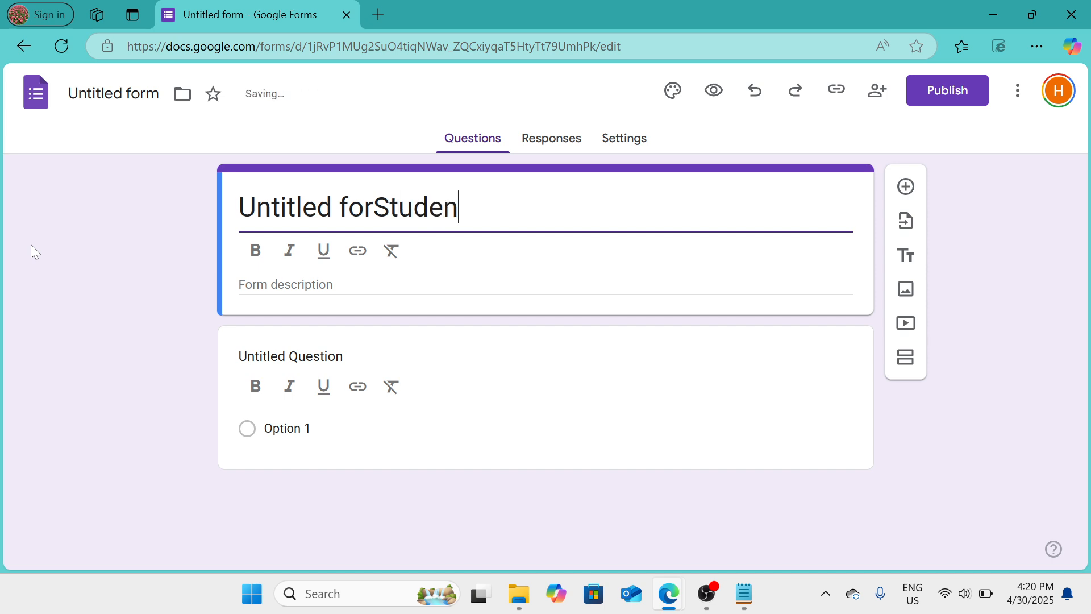
pyautogui.write('t Survey')
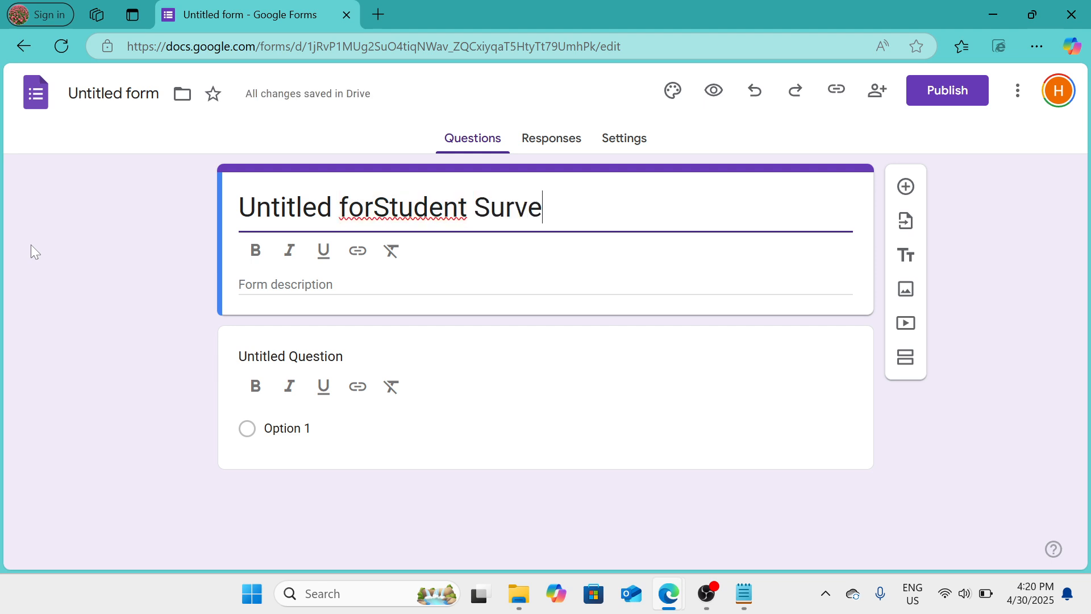
pyautogui.press('Left')
pyautogui.press('Left')
pyautogui.press('Left')
pyautogui.press('Left')
pyautogui.press('Left')
pyautogui.press('Left')
pyautogui.press('Left')
pyautogui.press('Left')
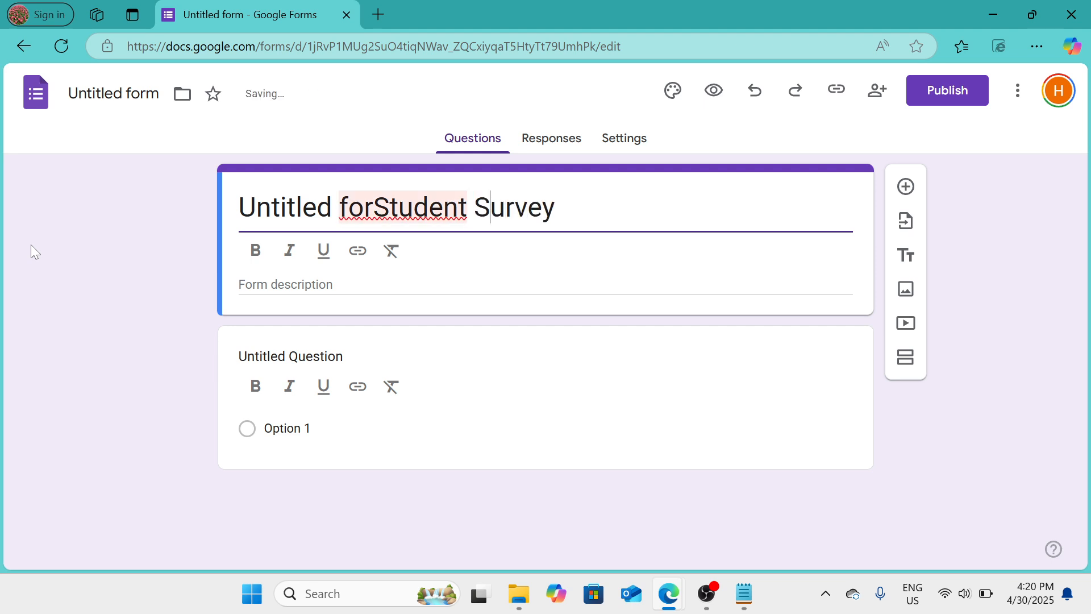
pyautogui.press('Left')
pyautogui.press('Left')
pyautogui.press('Left')
pyautogui.press('Left')
pyautogui.press('Left')
pyautogui.press('Left')
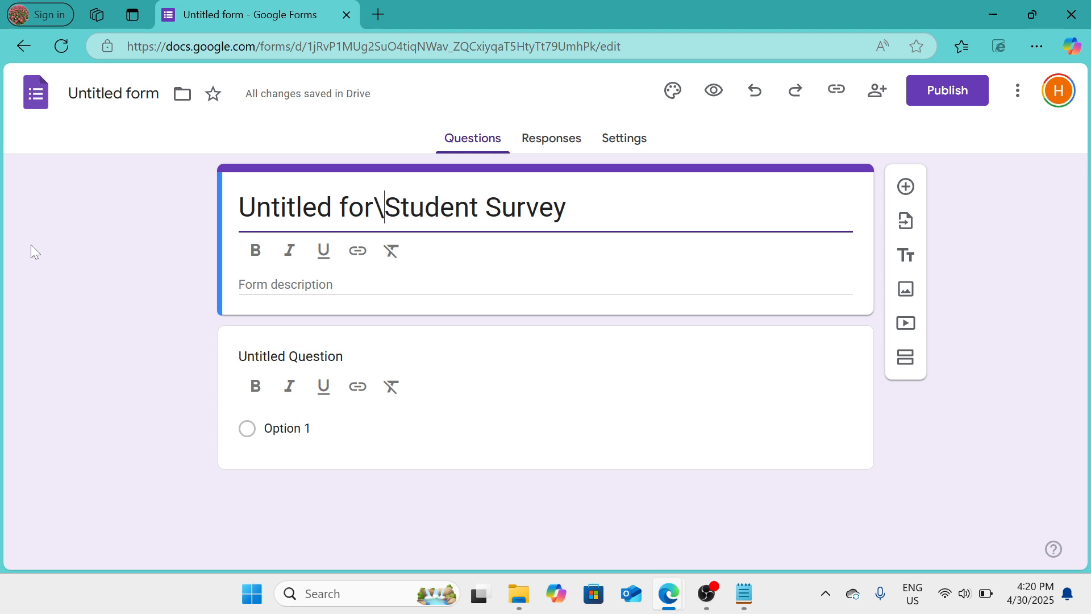
pyautogui.write('\\')
pyautogui.press('BackSpace')
pyautogui.press('BackSpace')
pyautogui.press('BackSpace')
pyautogui.press('BackSpace')
pyautogui.press('BackSpace')
pyautogui.press('BackSpace')
pyautogui.press('BackSpace')
pyautogui.press('BackSpace')
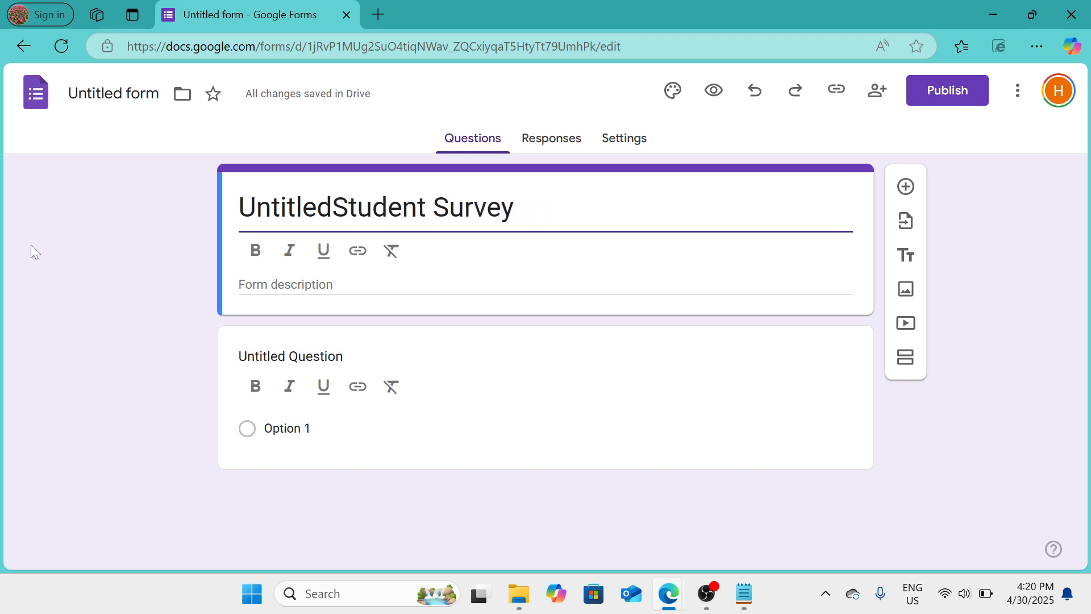
pyautogui.press('BackSpace')
pyautogui.press('BackSpace')
pyautogui.press('BackSpace')
pyautogui.press('BackSpace')
pyautogui.press('BackSpace')
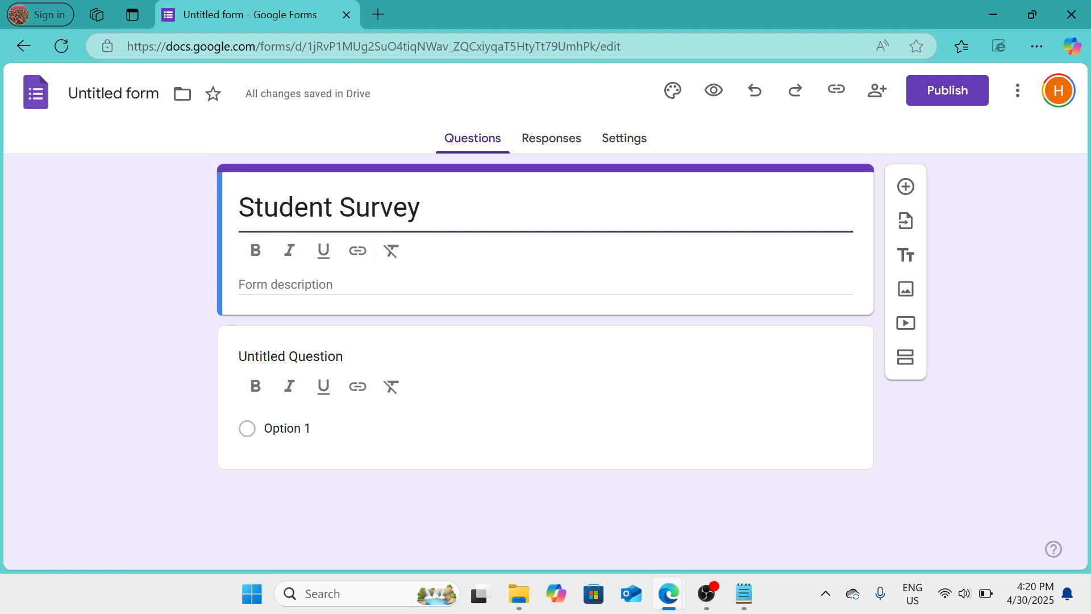
pyautogui.click(341, 287)
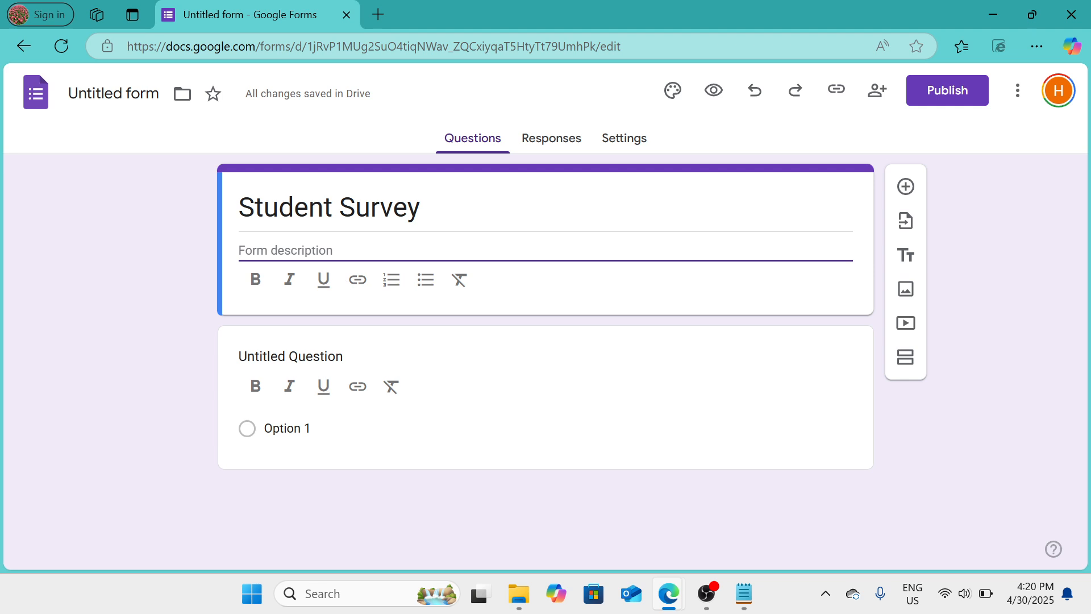
pyautogui.click(371, 207)
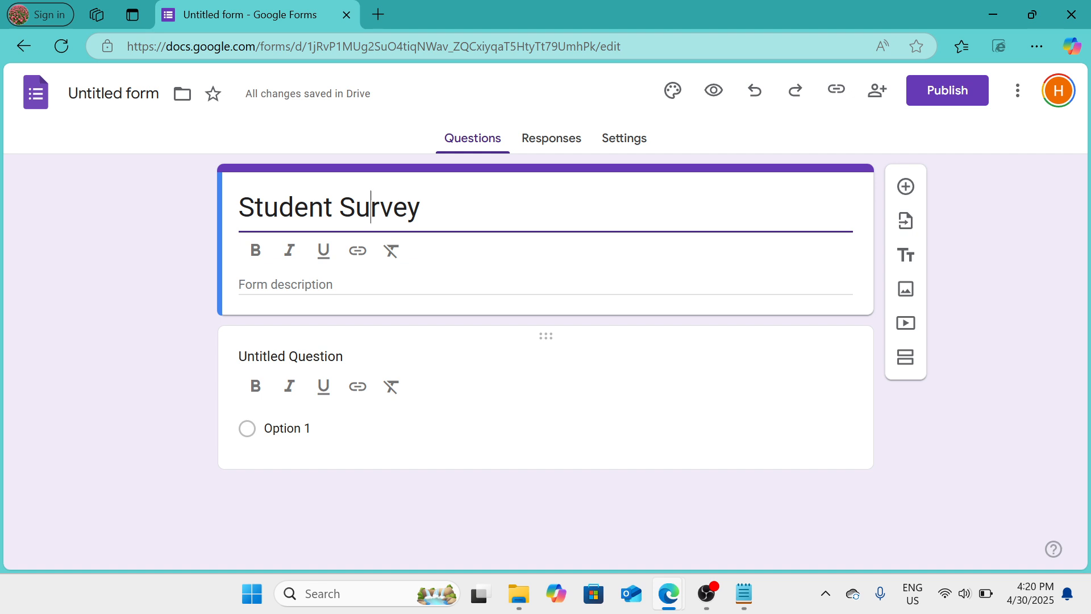
# Replace the text of the untitled first question with "Name"
pyautogui.click(279, 357)
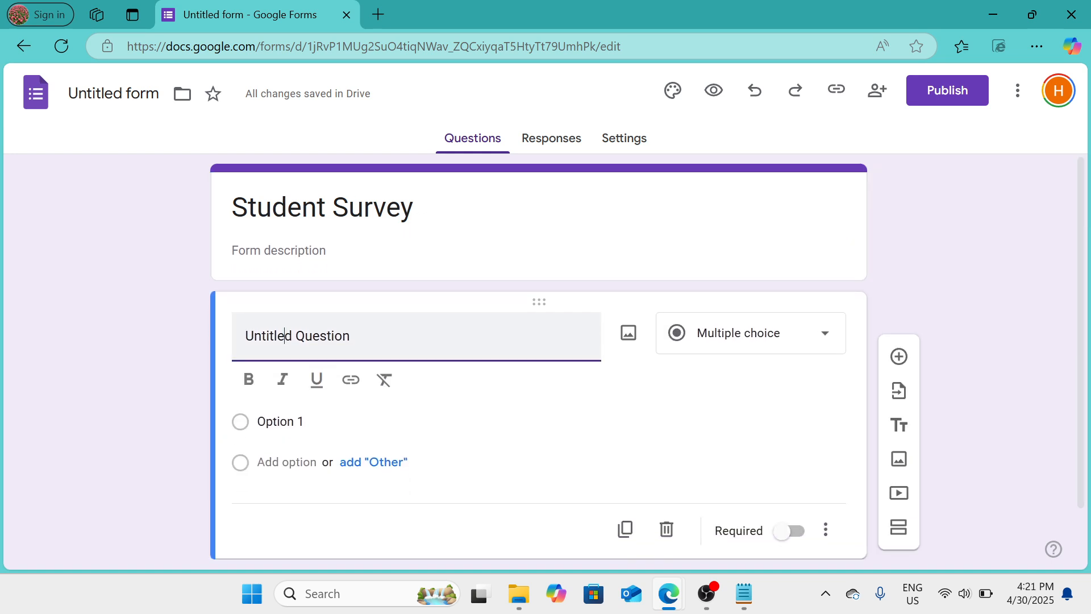
pyautogui.hotkey('shift', 'Left')
pyautogui.hotkey('shift', 'Left')
pyautogui.hotkey('shift', 'Left')
pyautogui.hotkey('shift', 'Left')
pyautogui.hotkey('shift', 'Left')
pyautogui.hotkey('shift', 'Left')
pyautogui.hotkey('shift', 'Left')
pyautogui.hotkey('shift', 'Left')
pyautogui.hotkey('shift', 'Left')
pyautogui.hotkey('shift', 'Left')
pyautogui.hotkey('shift', 'Left')
pyautogui.hotkey('shift', 'Left')
pyautogui.hotkey('shift', 'Left')
pyautogui.hotkey('shift', 'Left')
pyautogui.hotkey('shift', 'Left')
pyautogui.hotkey('shift', 'Left')
pyautogui.hotkey('shift', 'Left')
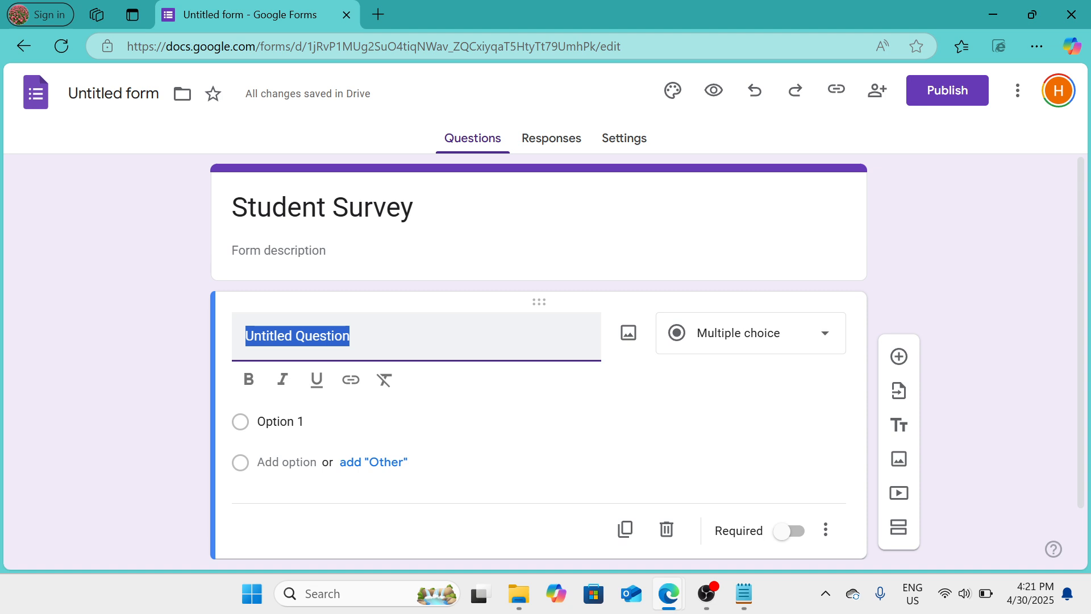
pyautogui.write('Name')
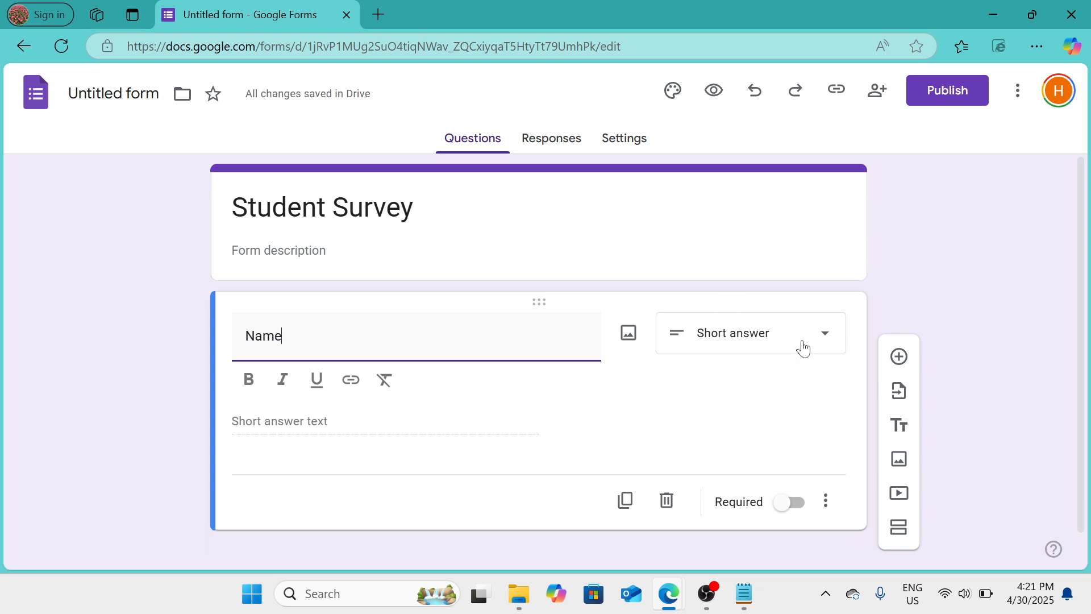
# Choose Short answer as the Name question's type and make the question required
pyautogui.click(826, 335)
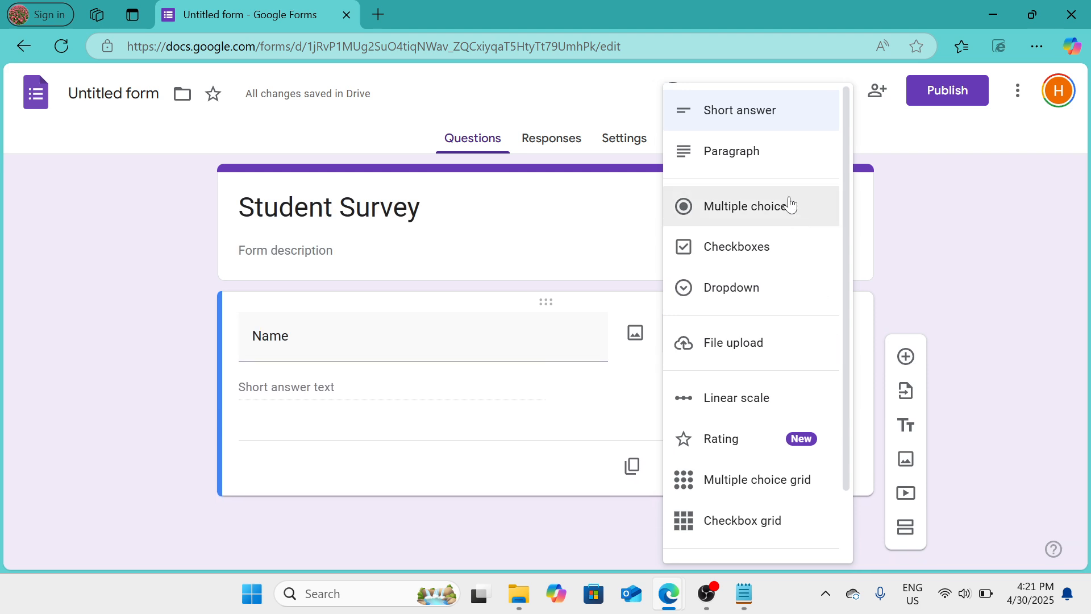
pyautogui.click(770, 121)
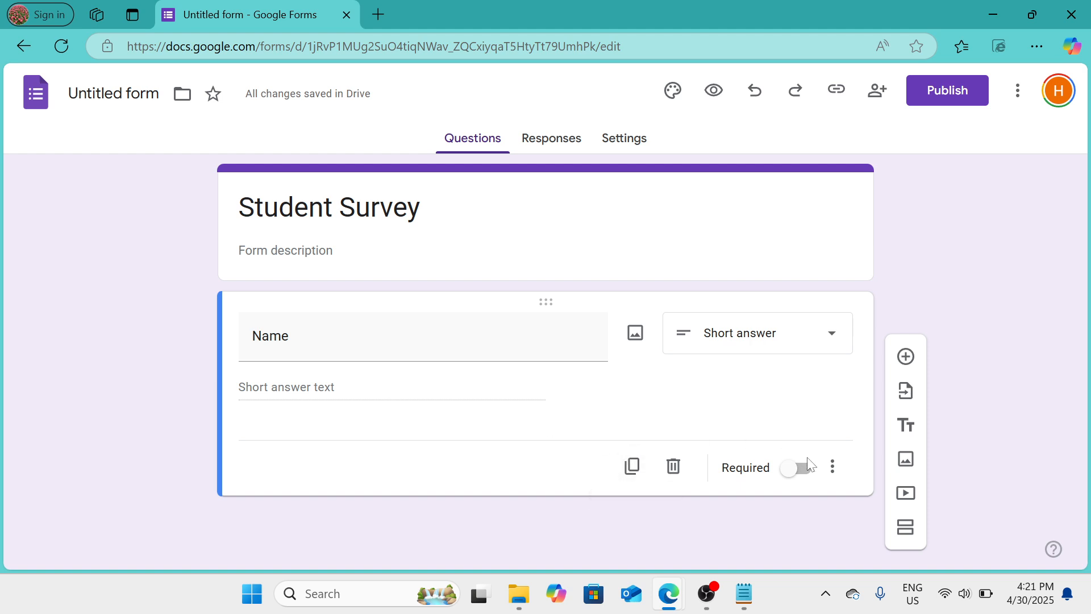
pyautogui.click(805, 472)
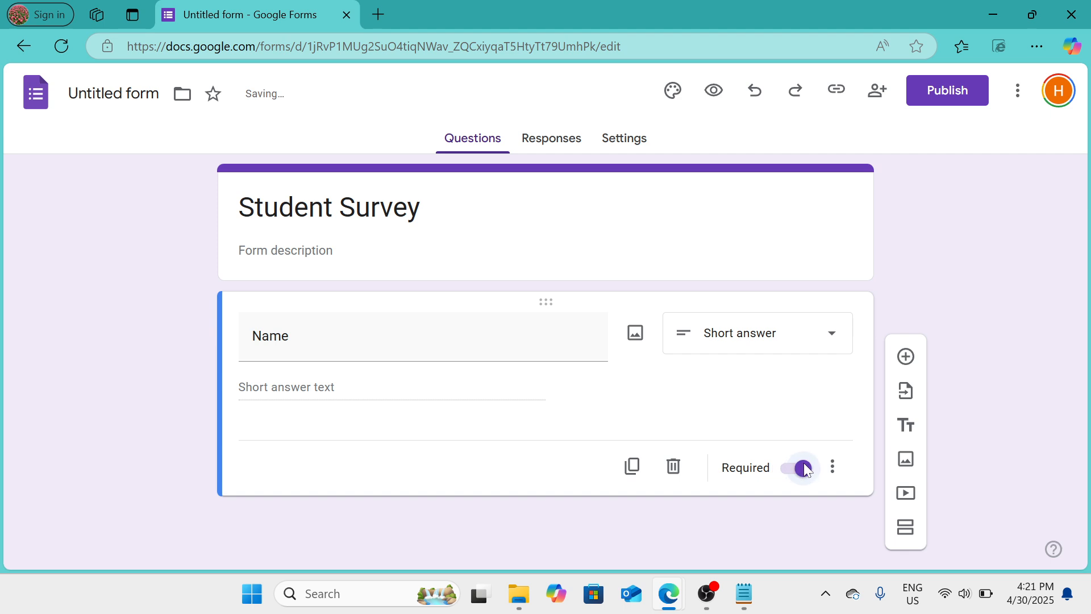
# Add a new question below Name and title it "Gender"
pyautogui.click(907, 357)
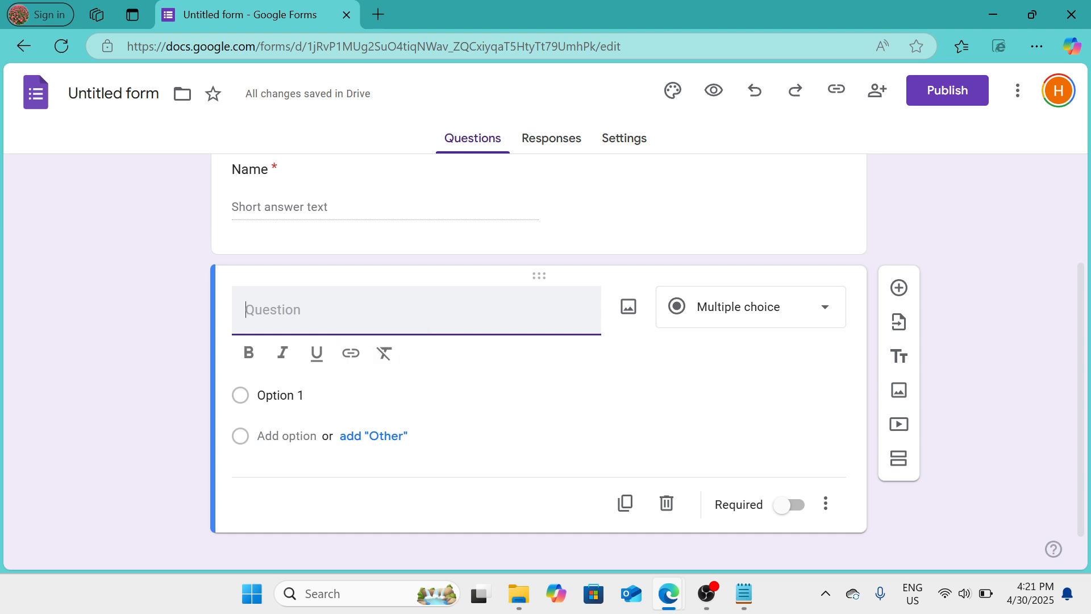
pyautogui.write('Gender')
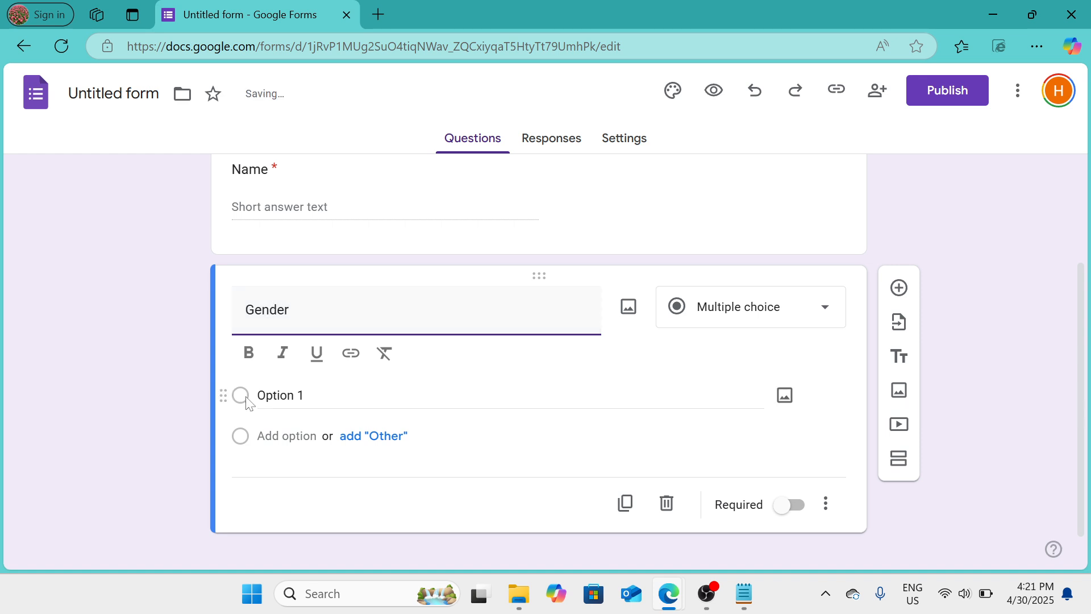
# Give the Gender question the choices Male and Female and make the question required
pyautogui.click(279, 395)
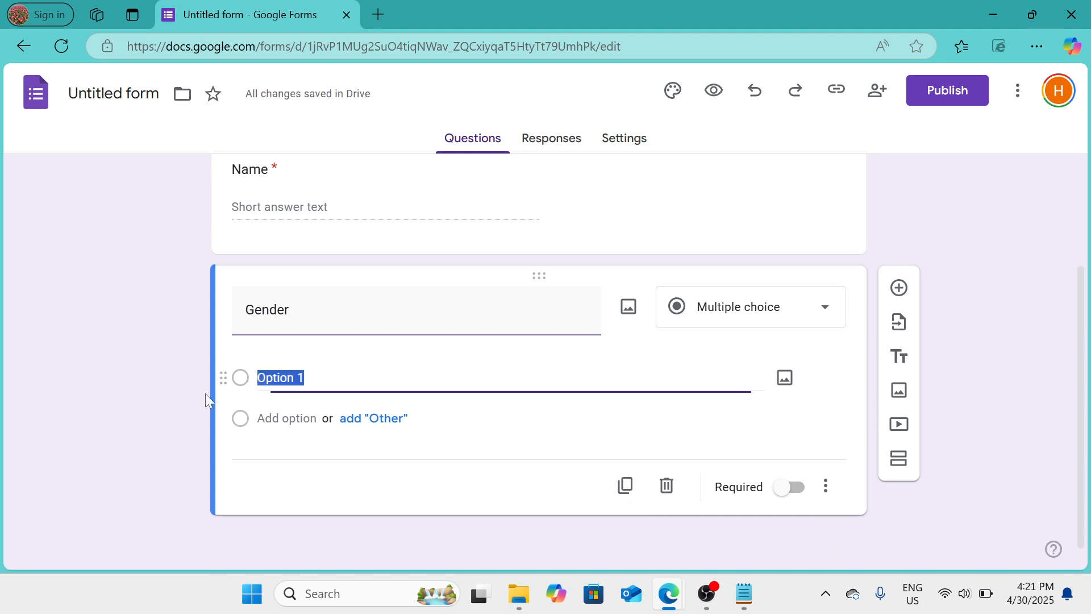
pyautogui.write('Male')
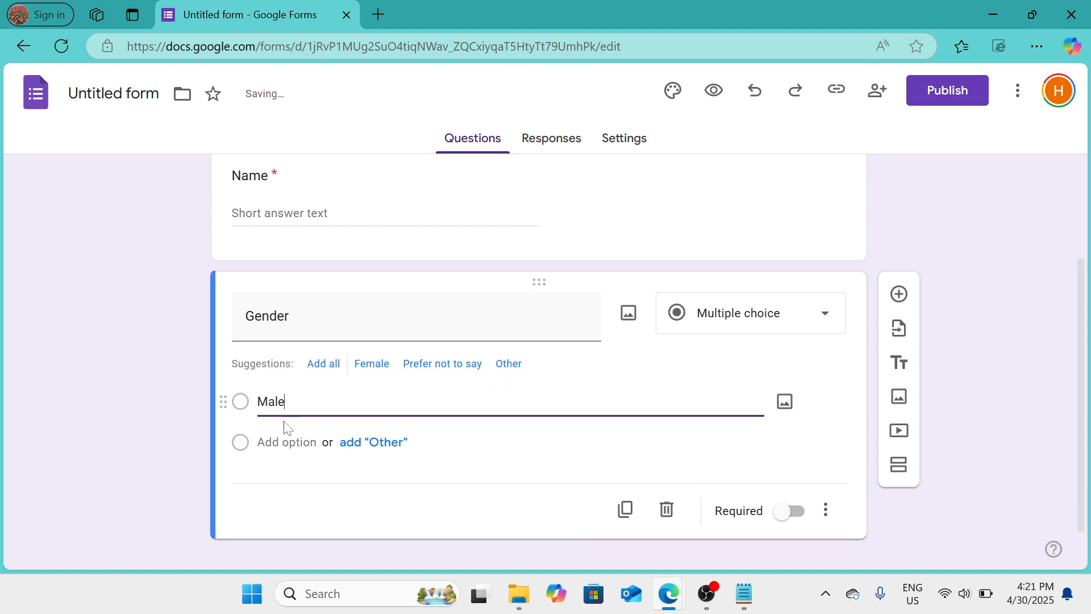
pyautogui.press('Return')
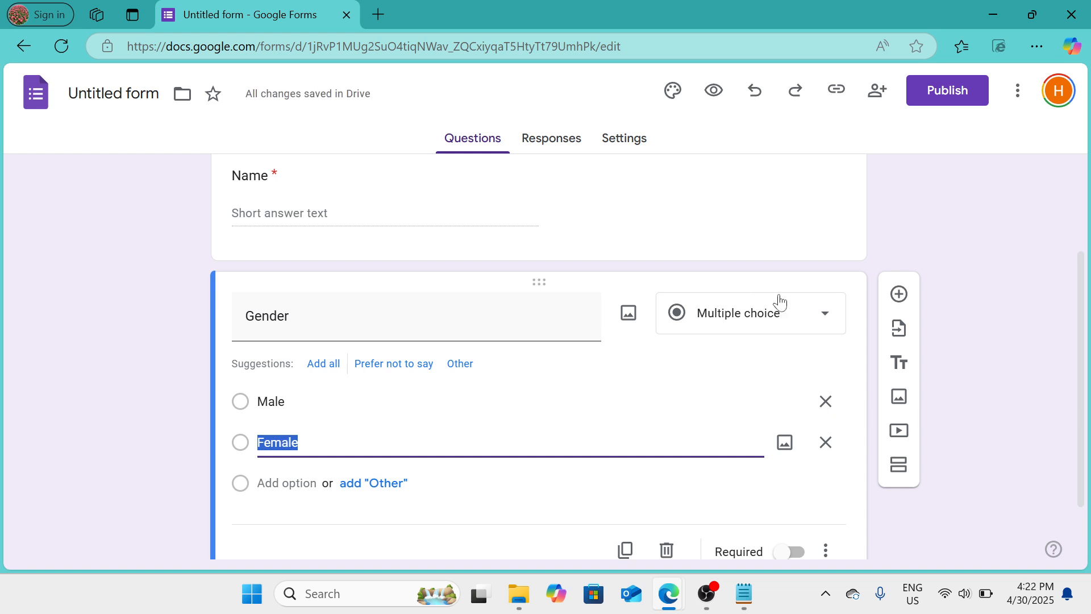
pyautogui.scroll(-1, 782, 302)
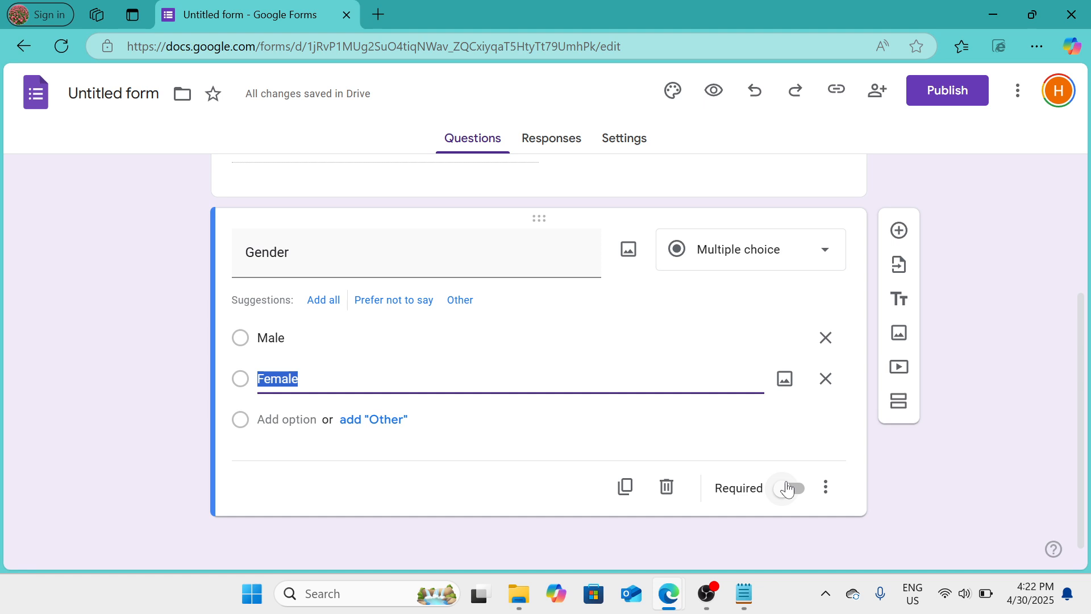
pyautogui.click(787, 489)
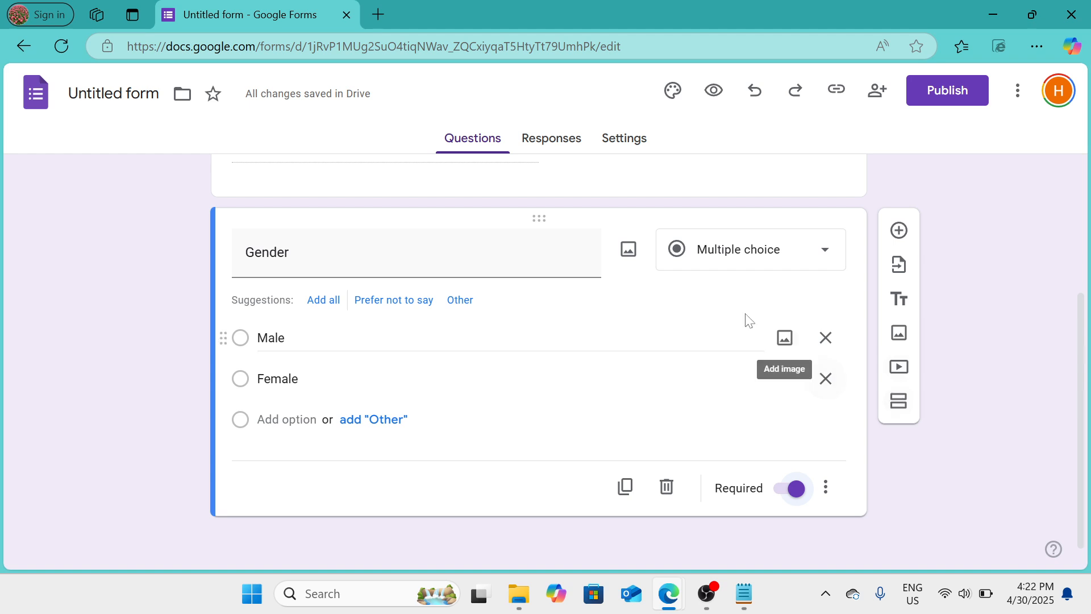
# Add a new section after the Gender question
pyautogui.click(906, 411)
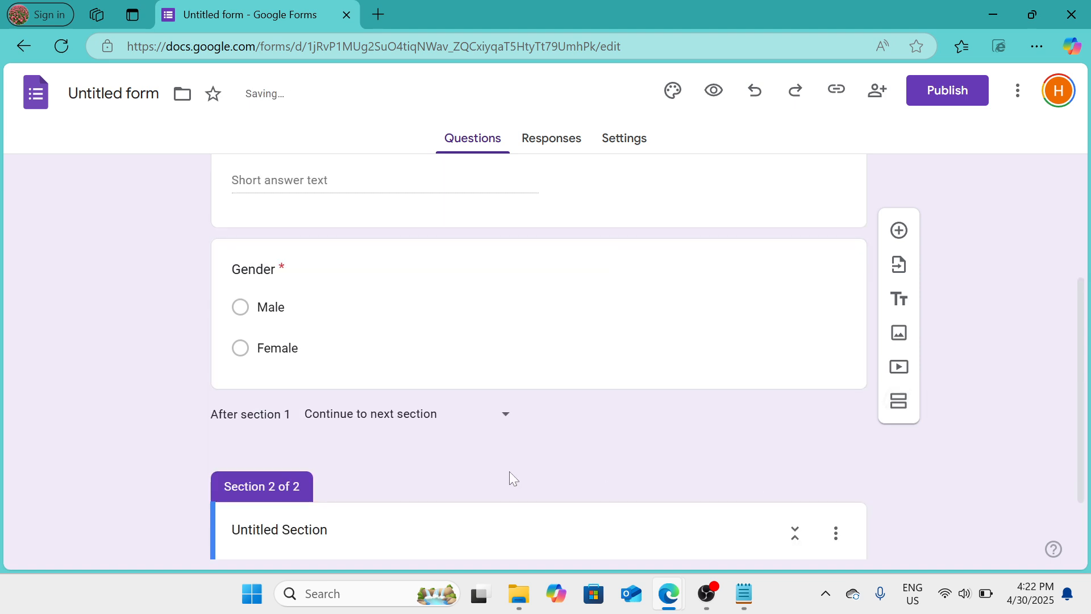
pyautogui.scroll(3, 509, 471)
pyautogui.scroll(-2, 509, 472)
pyautogui.scroll(2, 509, 472)
pyautogui.scroll(-4, 417, 203)
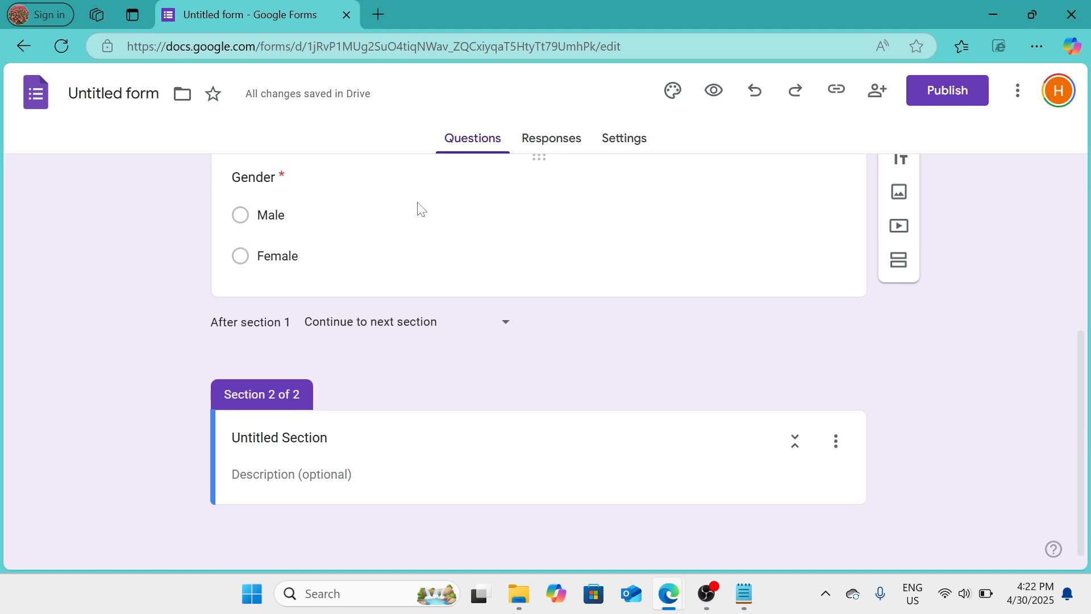
# Examine the form's theme options for text style, header image, color and background, leaving them as they are
pyautogui.scroll(5, 380, 394)
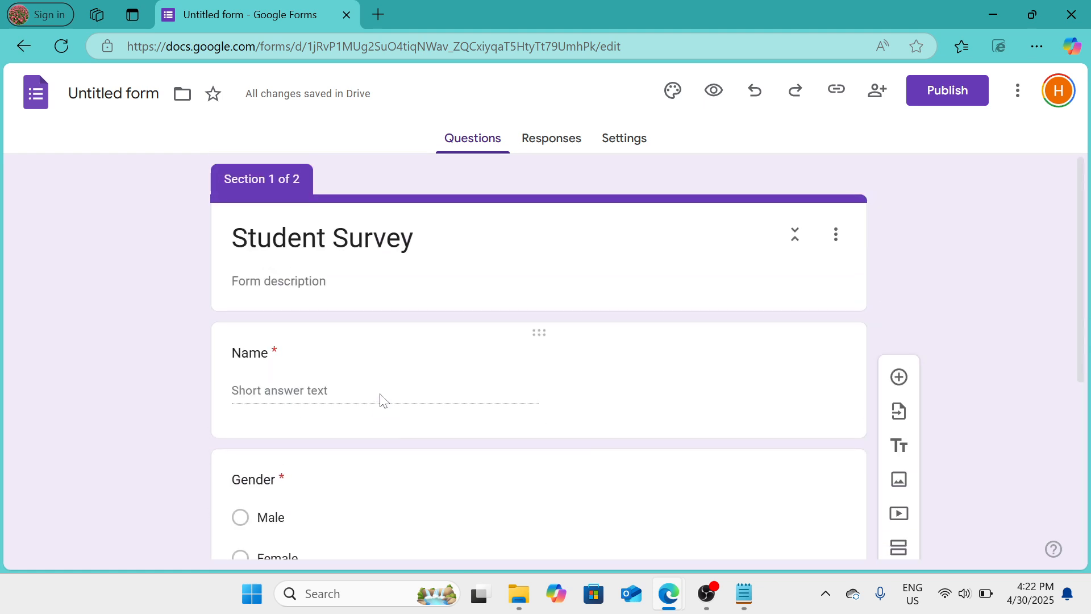
pyautogui.click(674, 92)
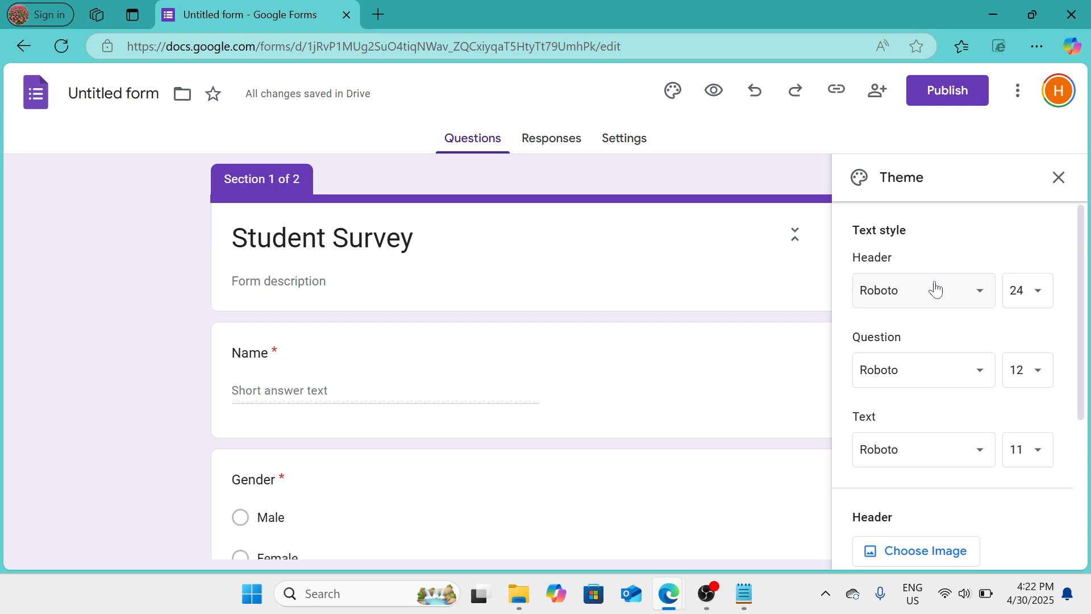
pyautogui.scroll(-3, 936, 290)
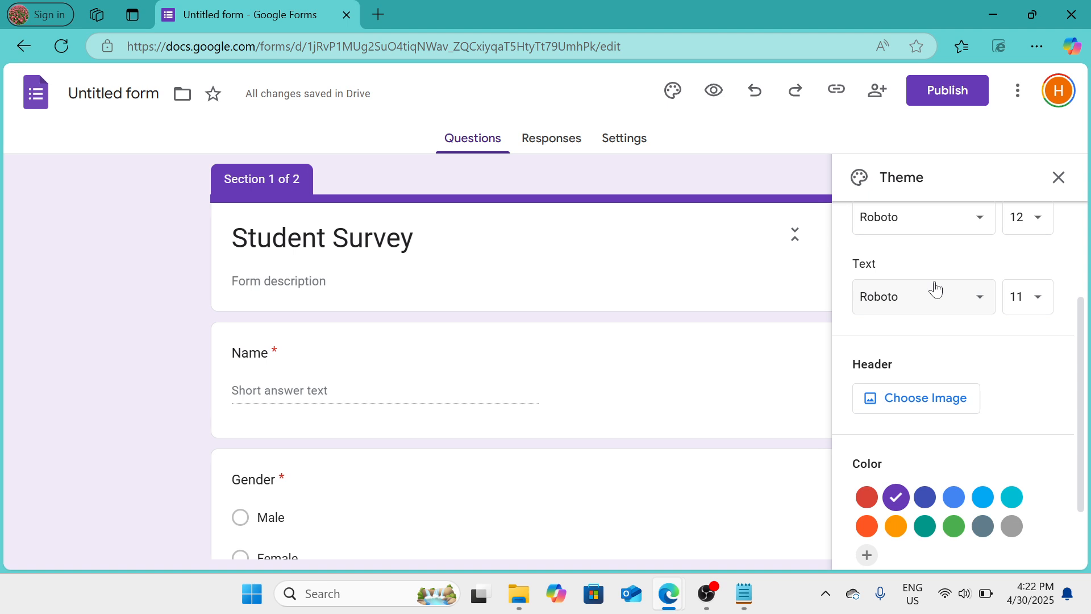
pyautogui.scroll(3, 935, 290)
pyautogui.scroll(-2, 936, 290)
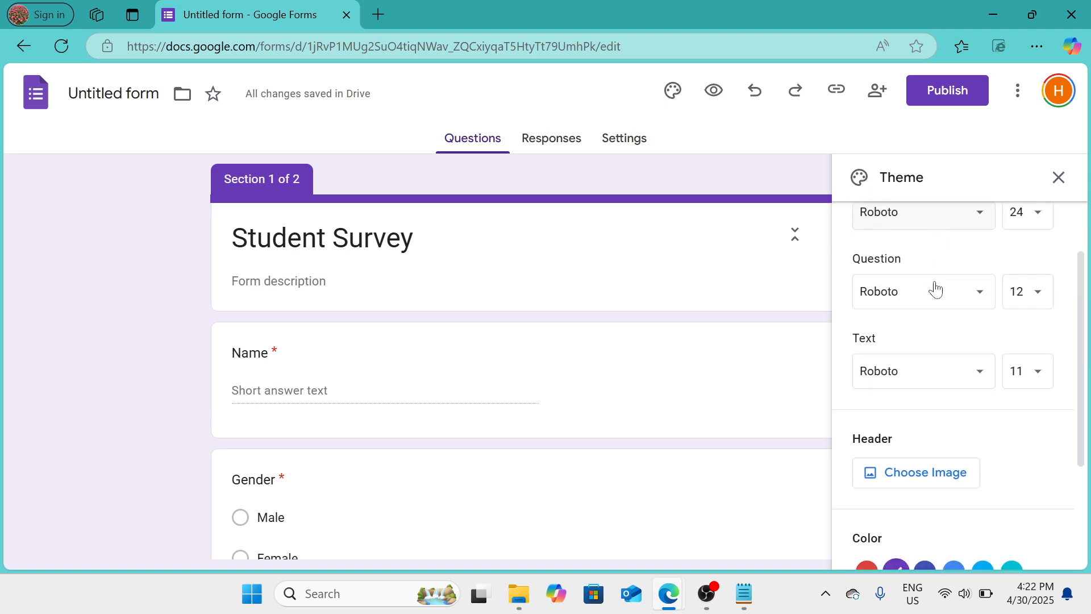
pyautogui.scroll(1, 939, 211)
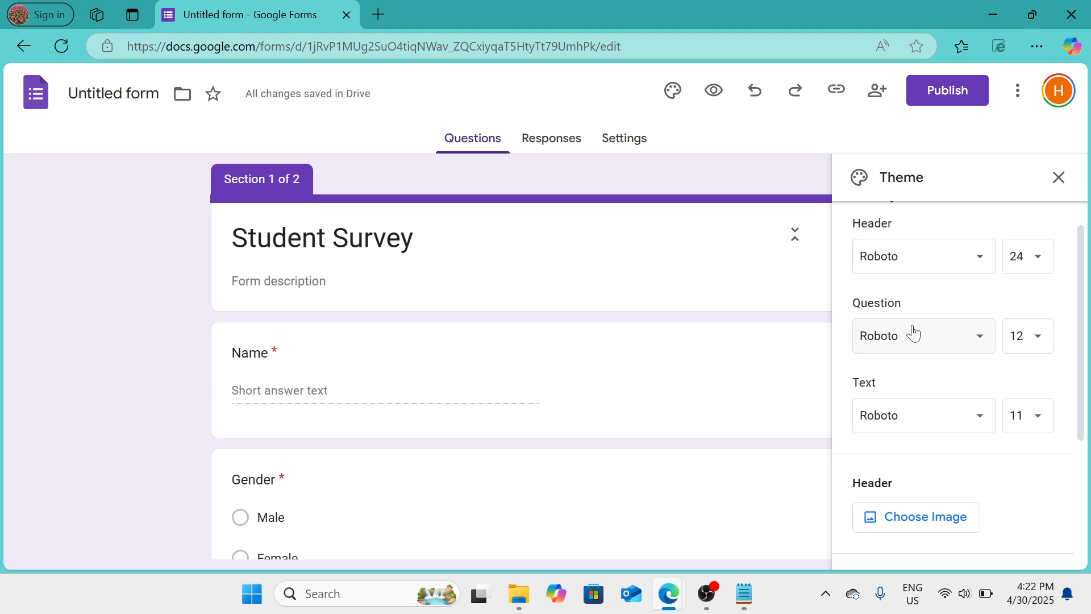
pyautogui.scroll(-3, 913, 332)
pyautogui.scroll(-2, 921, 321)
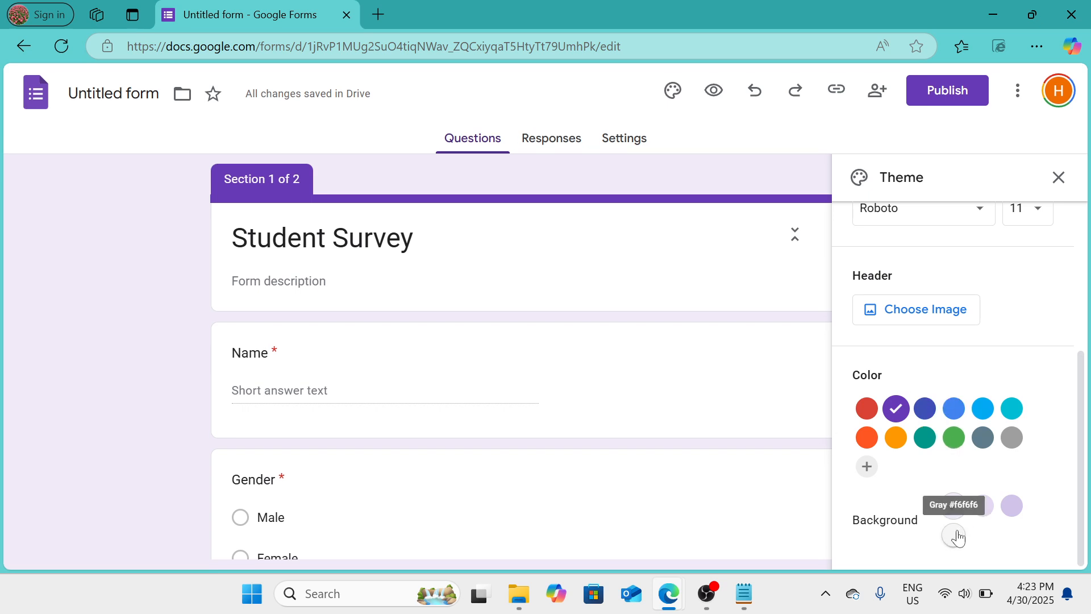
pyautogui.scroll(-2, 813, 411)
pyautogui.click(721, 407)
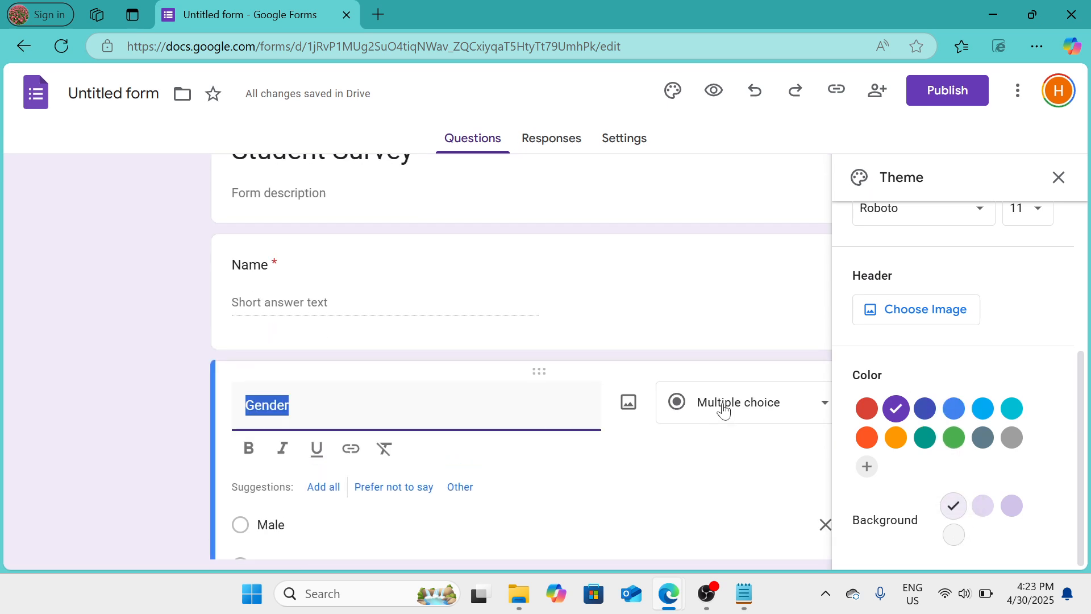
pyautogui.click(169, 404)
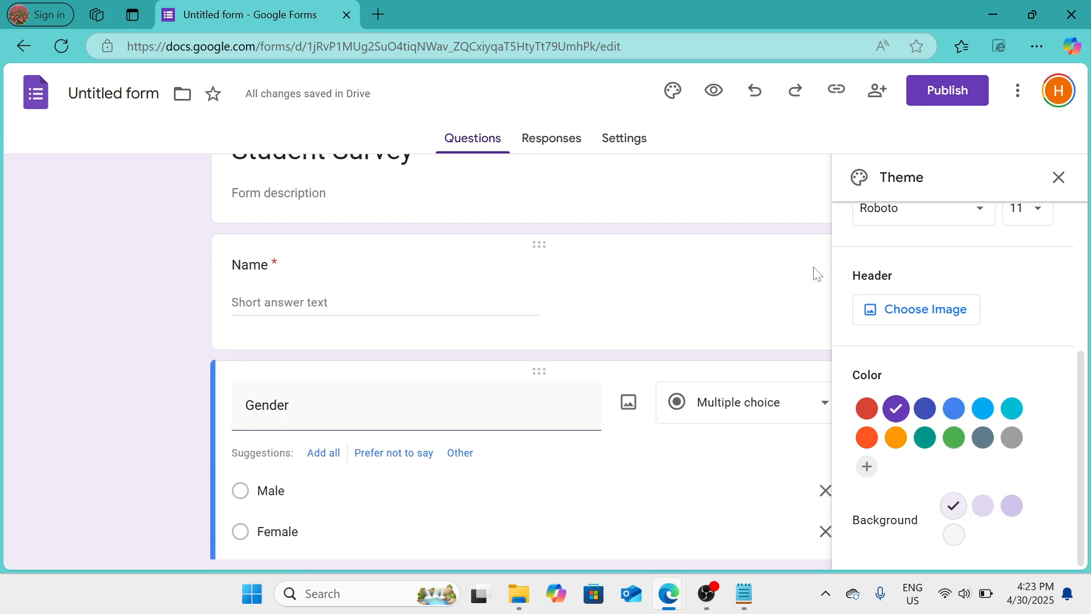
pyautogui.click(1058, 177)
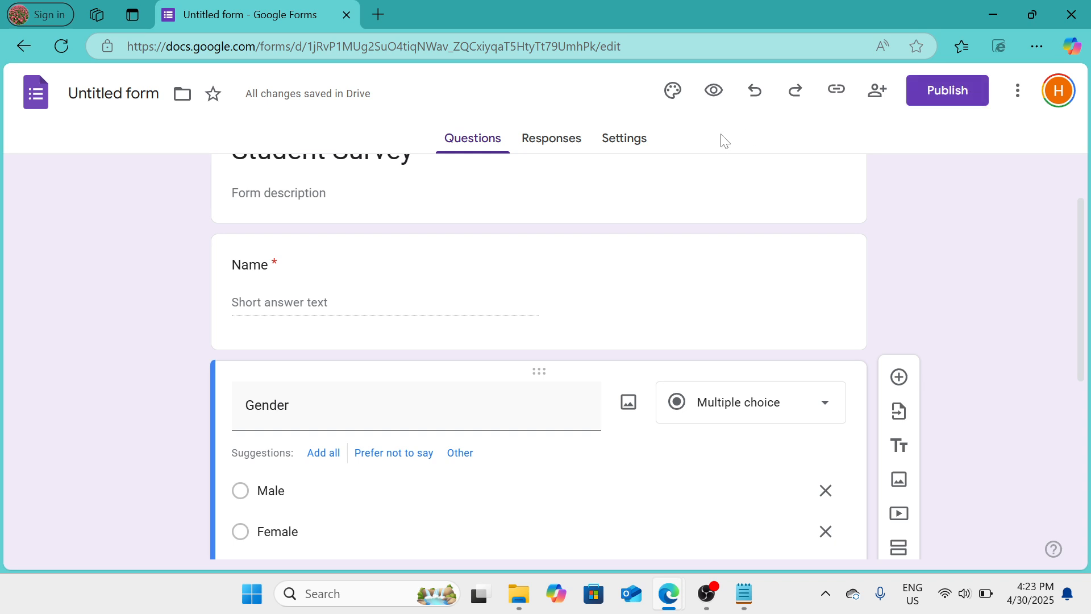
# View the form's responses page and examine its additional options for handling responses
pyautogui.click(564, 144)
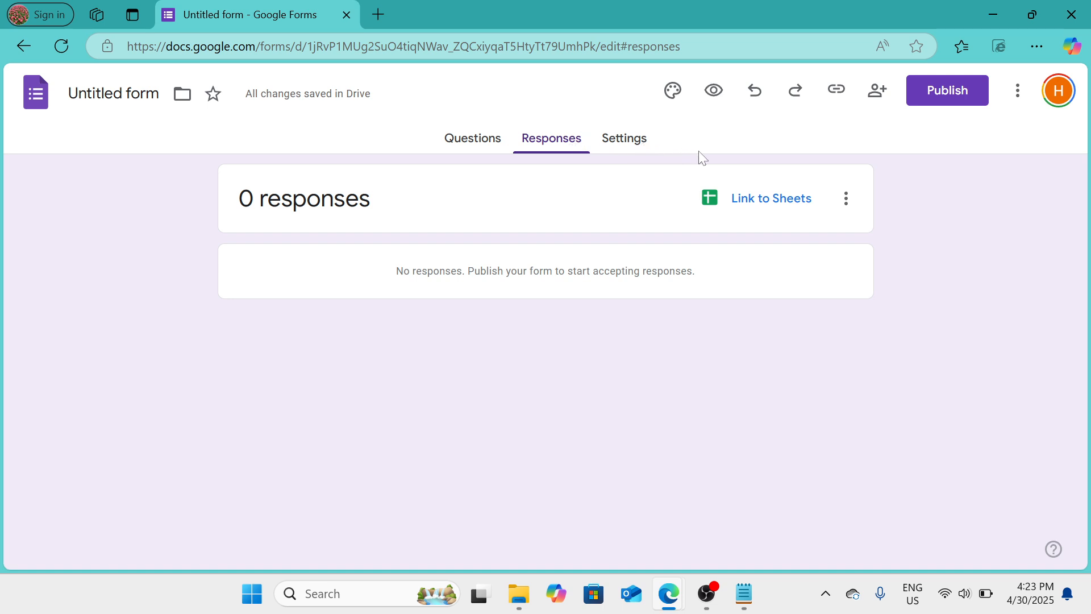
pyautogui.click(847, 200)
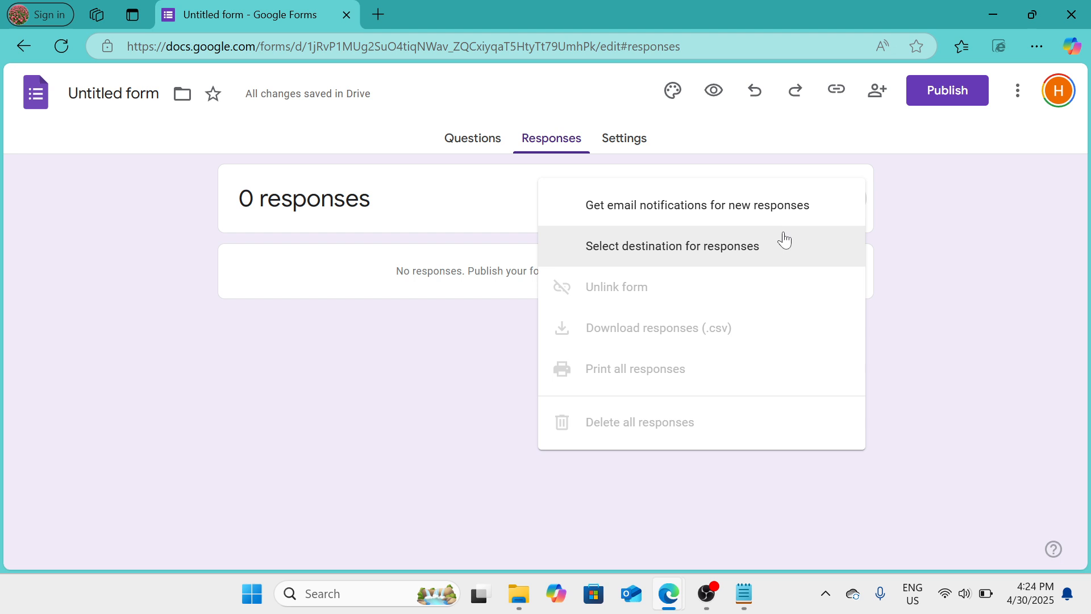
pyautogui.click(1041, 224)
pyautogui.scroll(1, 652, 147)
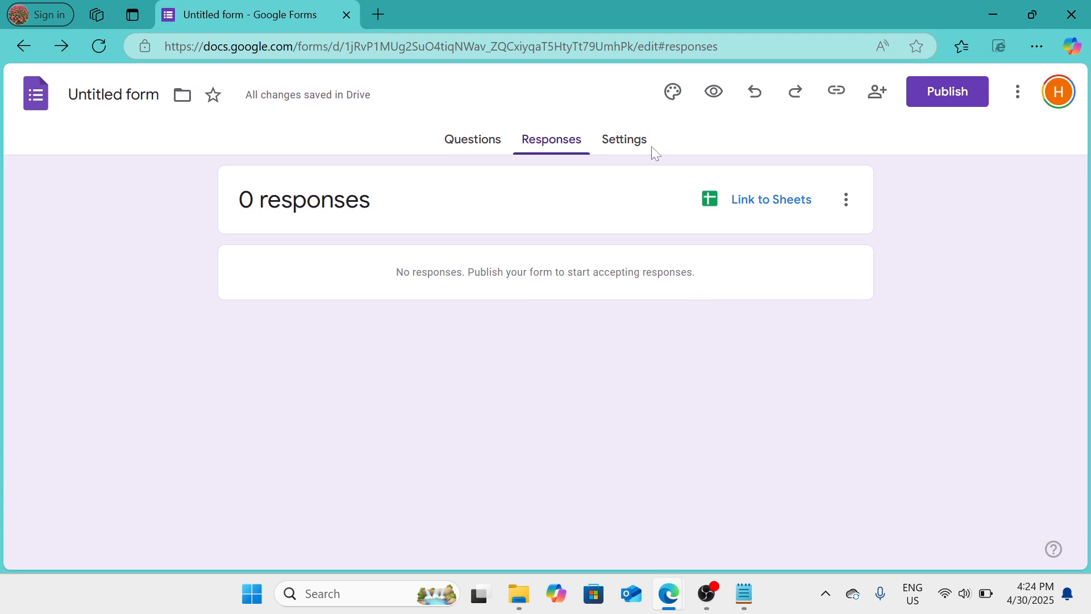
# Examine the form's settings for quiz, responses, presentation and the form and question defaults
pyautogui.click(637, 144)
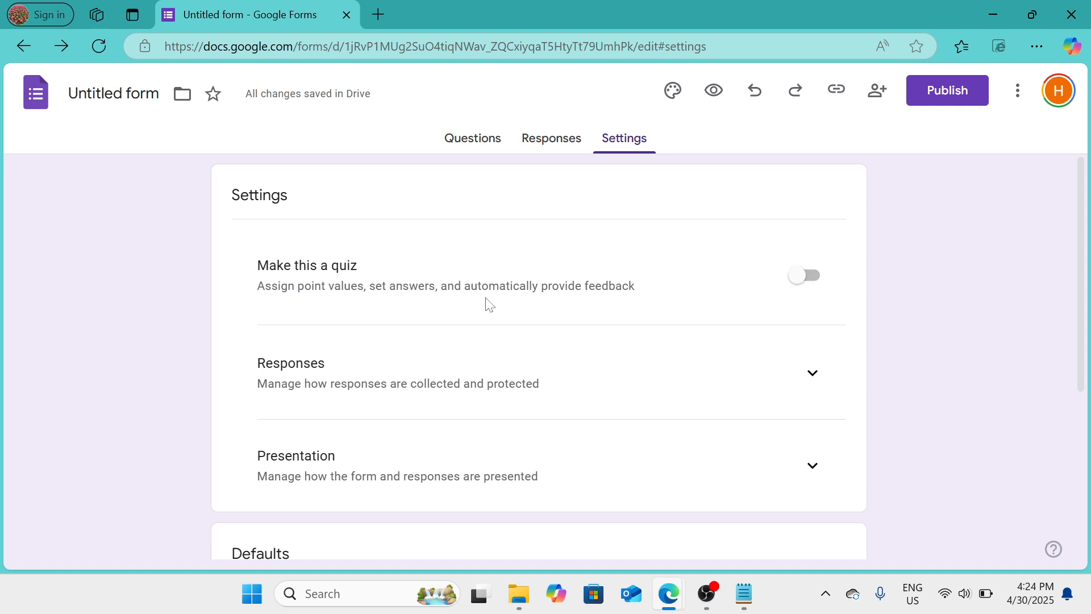
pyautogui.scroll(-1, 603, 289)
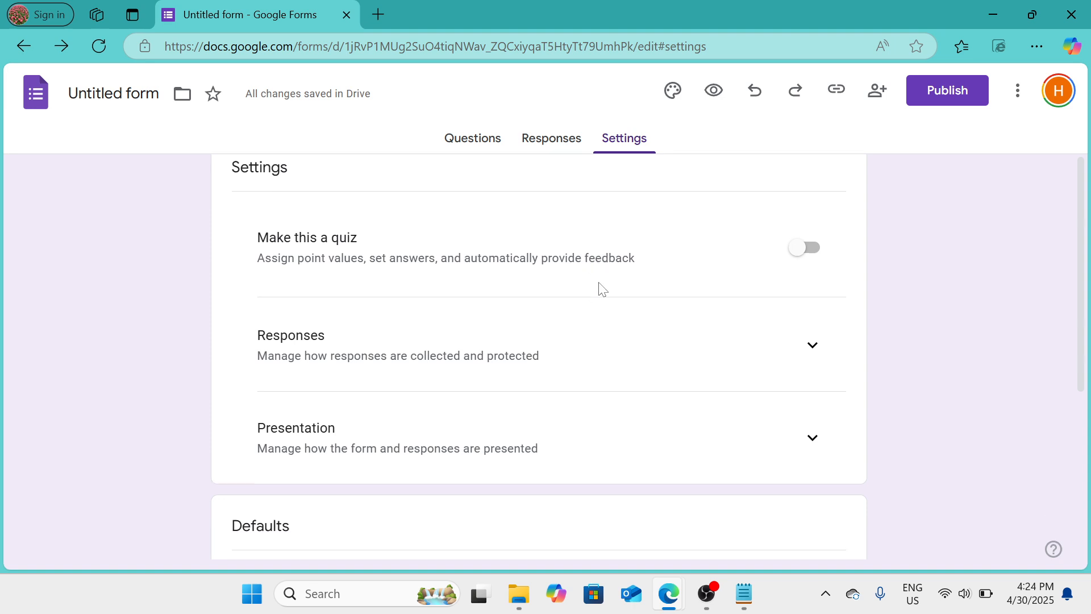
pyautogui.scroll(-1, 603, 290)
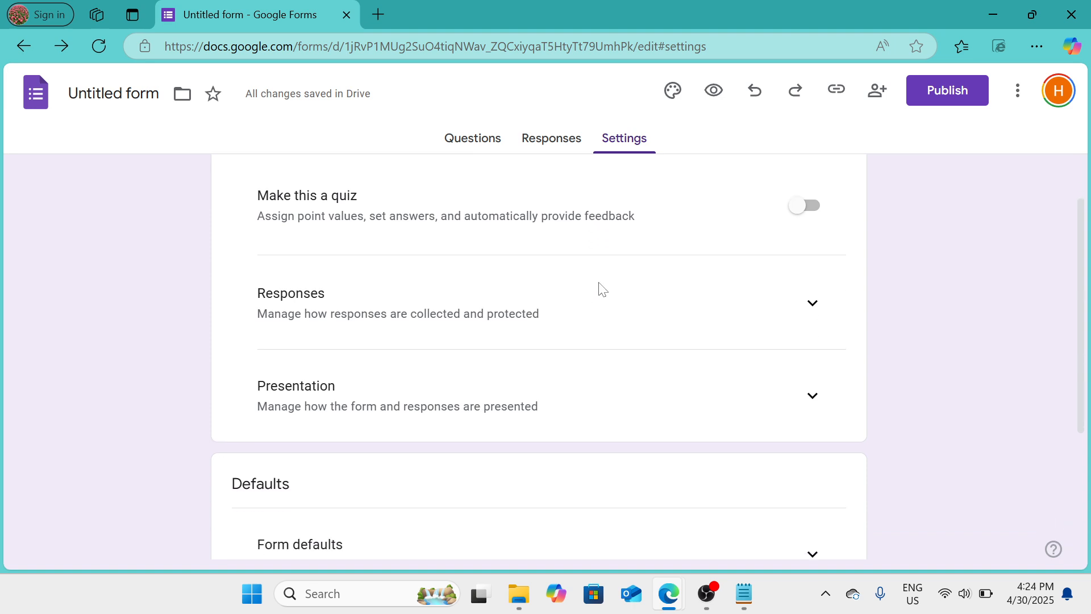
pyautogui.scroll(-4, 603, 289)
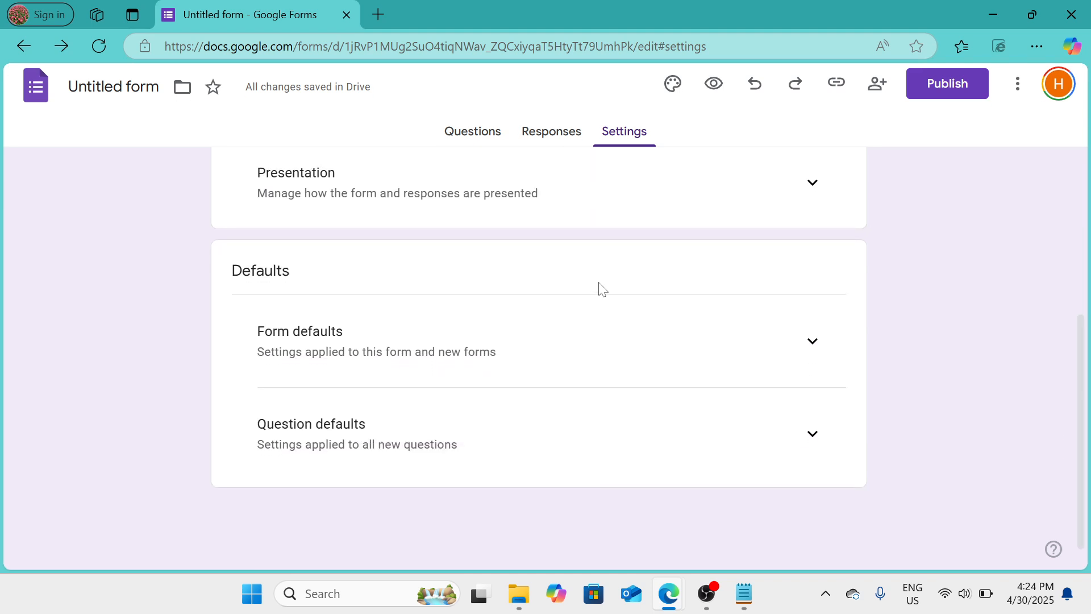
pyautogui.scroll(3, 603, 289)
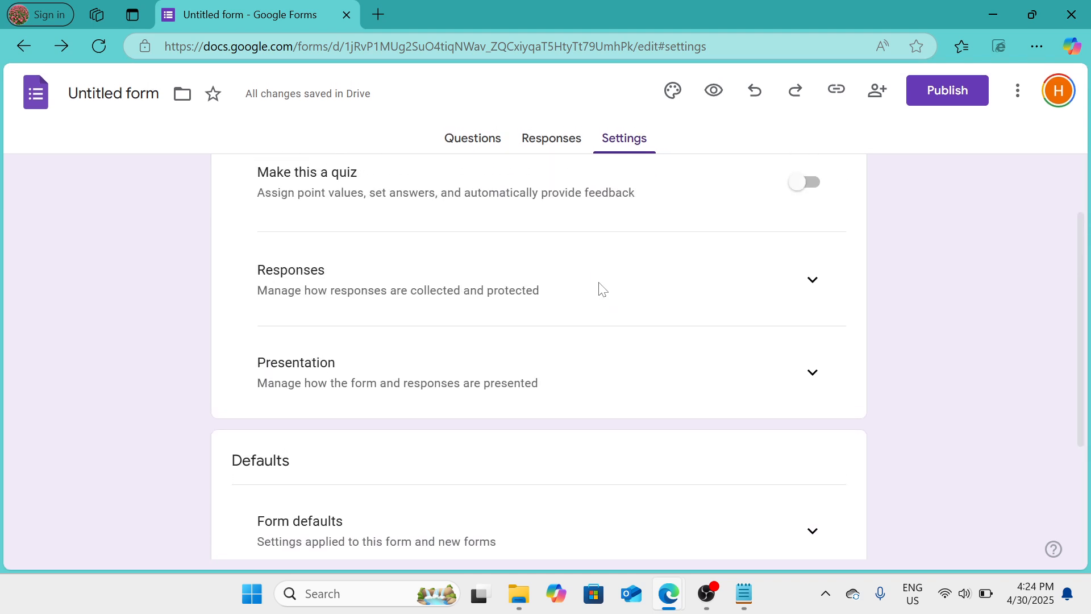
pyautogui.scroll(-3, 603, 290)
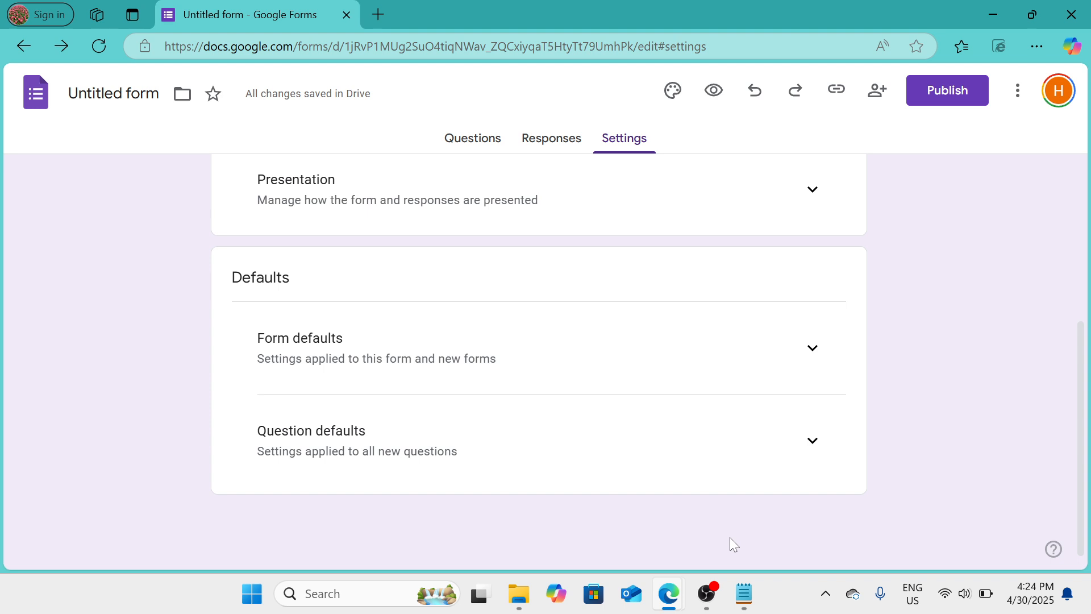
pyautogui.click(707, 593)
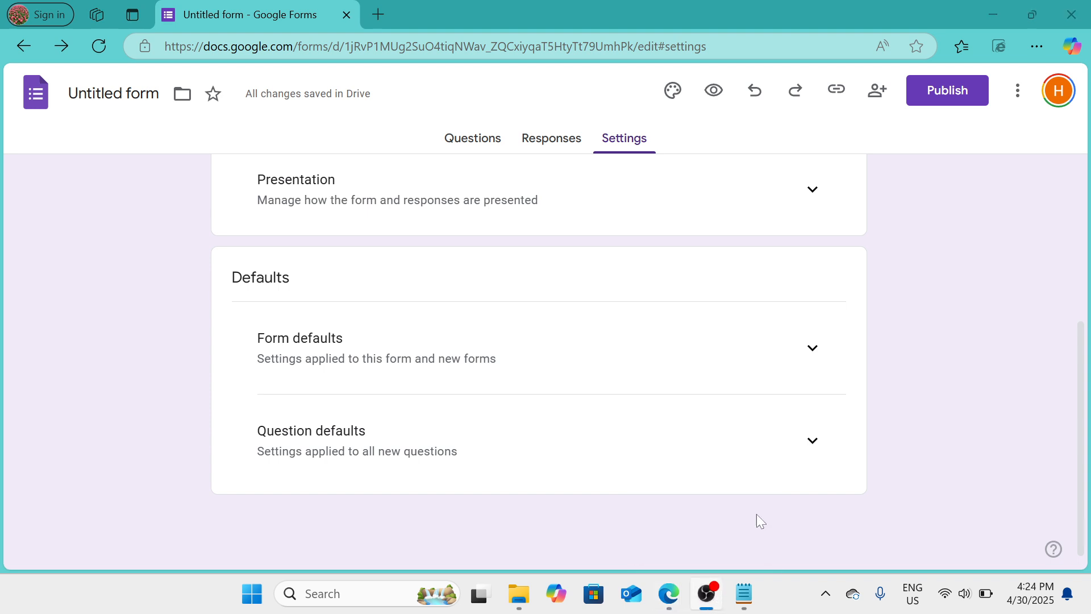